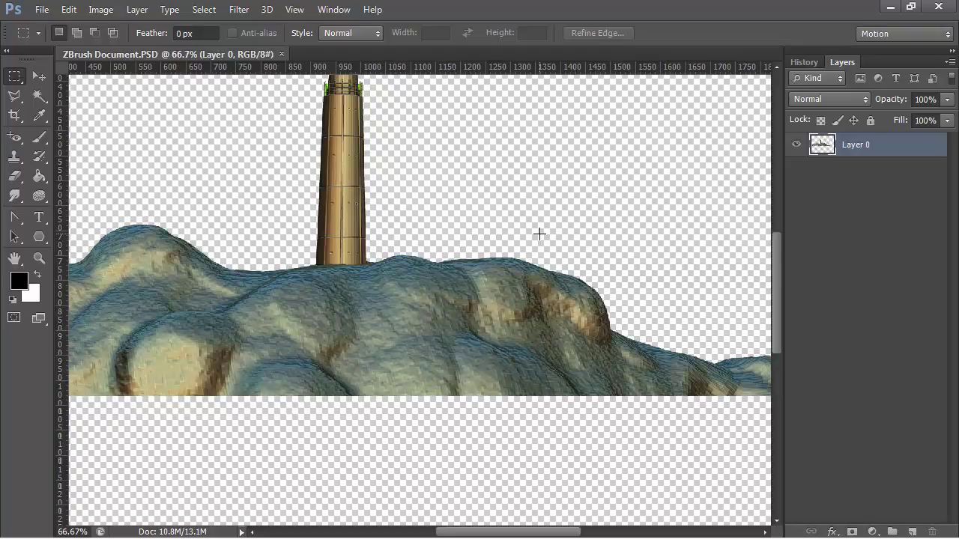
Step: Crop away the excess empty canvas above the lighthouse and below the rocks, keeping the full width
key("ctrl+minus")
key("ctrl+minus")
key("ctrl+minus")
key("ctrl+minus")
key("ctrl+minus")
key("ctrl+minus")
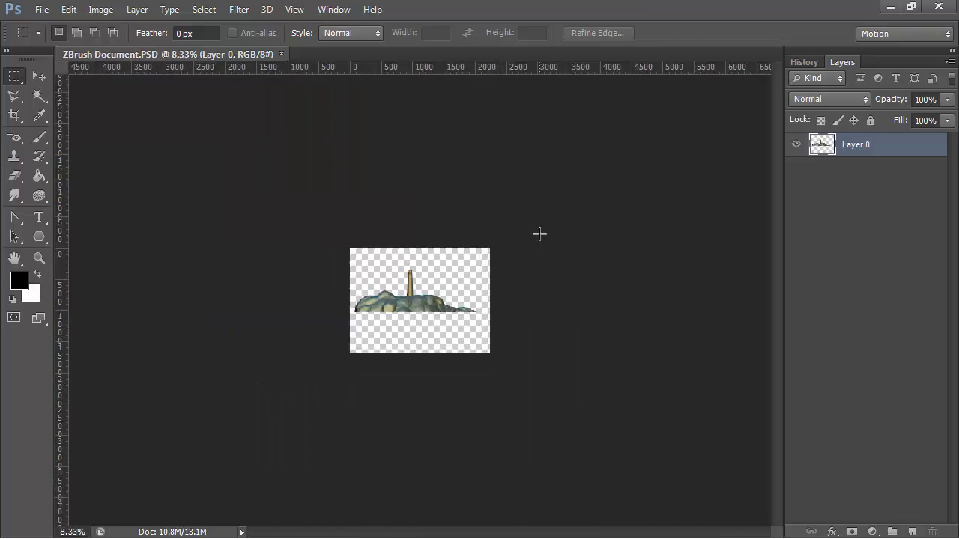
key("ctrl+0")
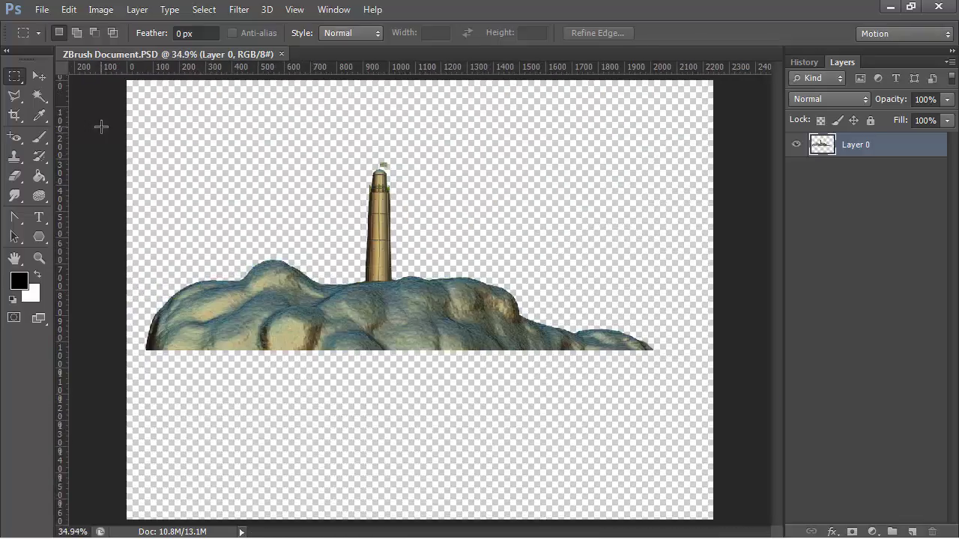
left_click(15, 115)
left_click_drag(417, 80, 419, 110)
left_click_drag(421, 488, 419, 441)
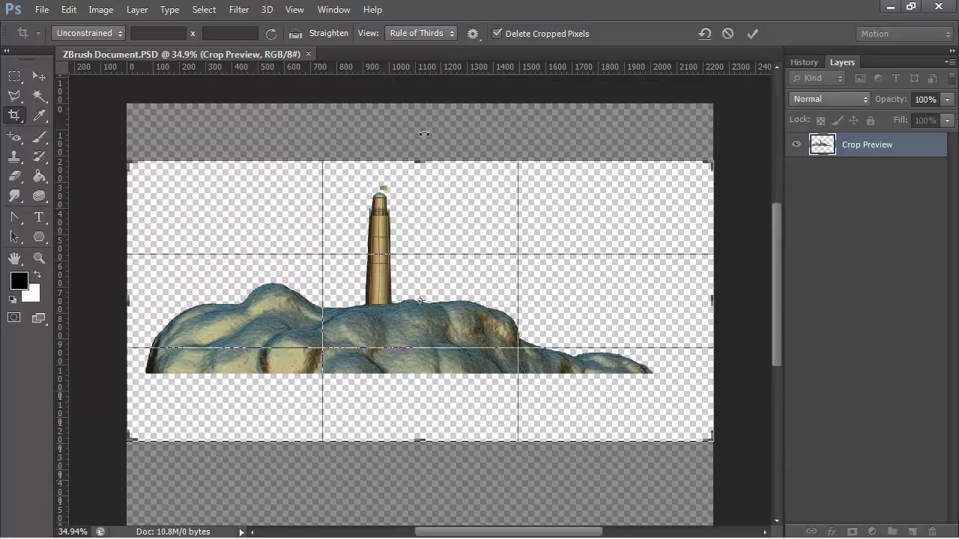
left_click_drag(422, 163, 419, 154)
key("Return")
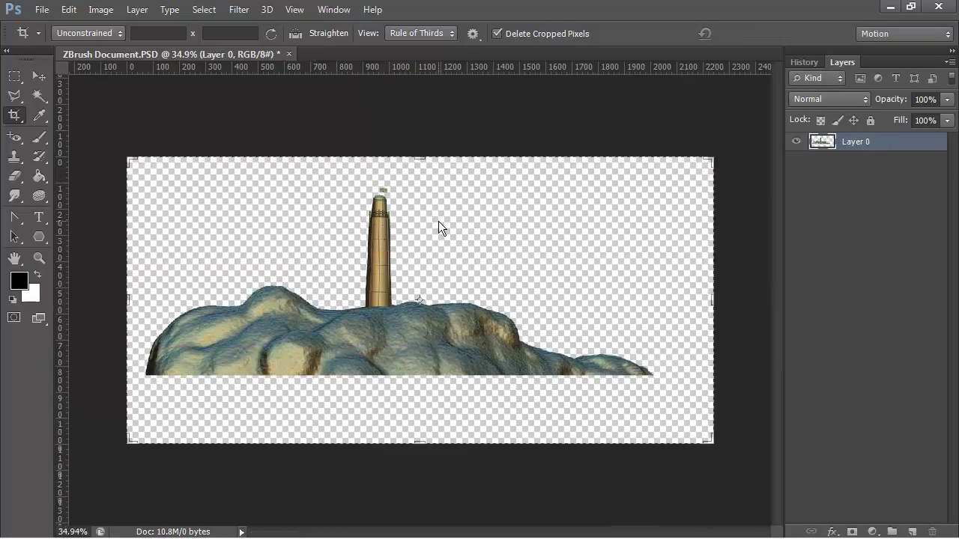
Step: Create a new layer named Layer 1 above Layer 0, with Normal mode and 100% opacity
left_click(293, 10)
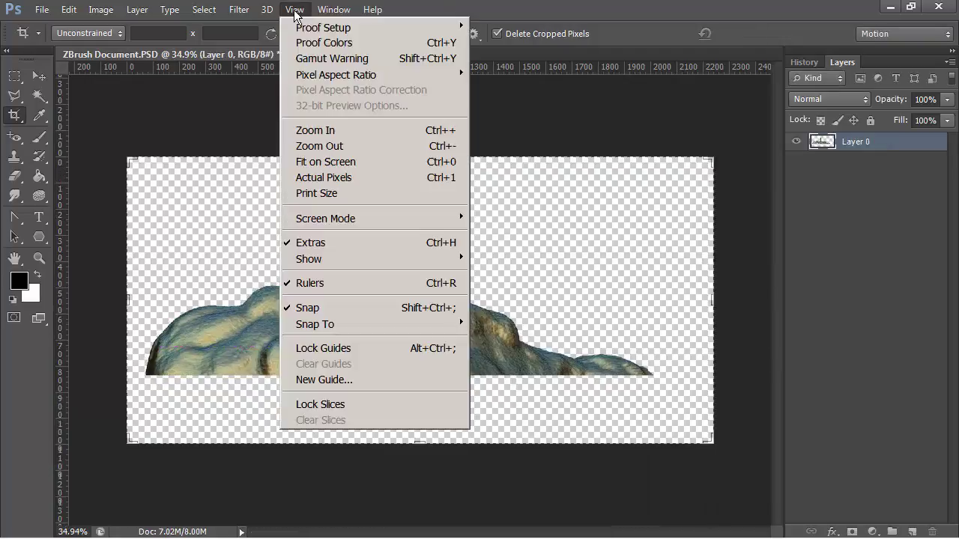
left_click(317, 182)
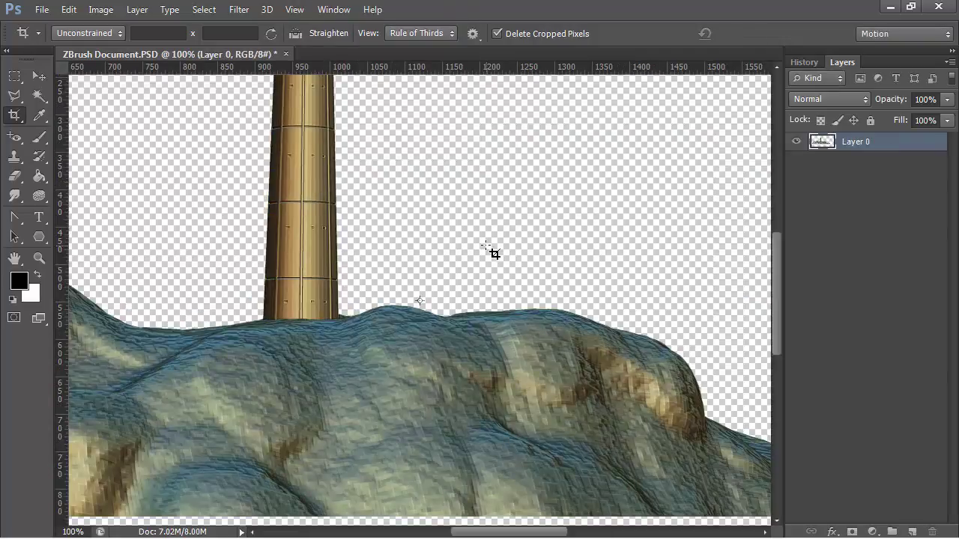
key("ctrl+0")
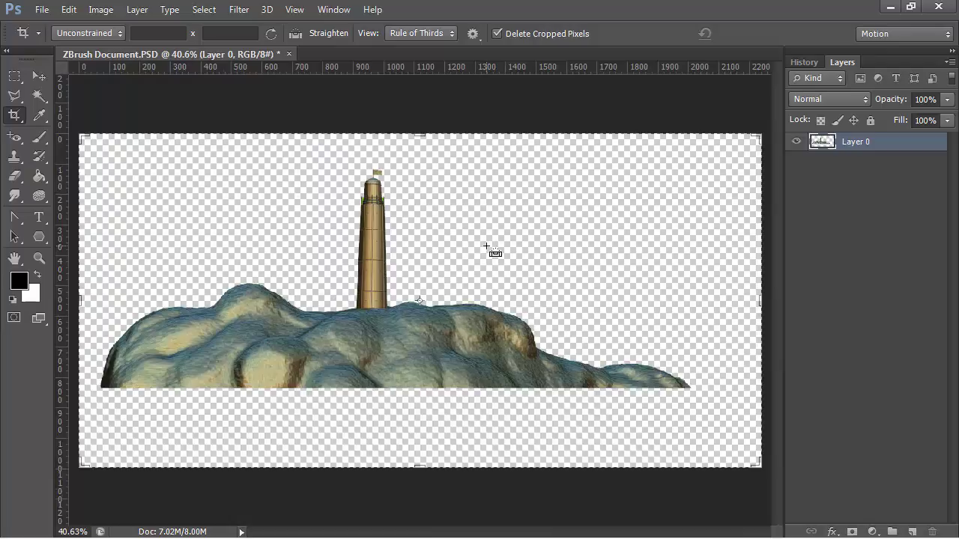
left_click(949, 62)
left_click(735, 72)
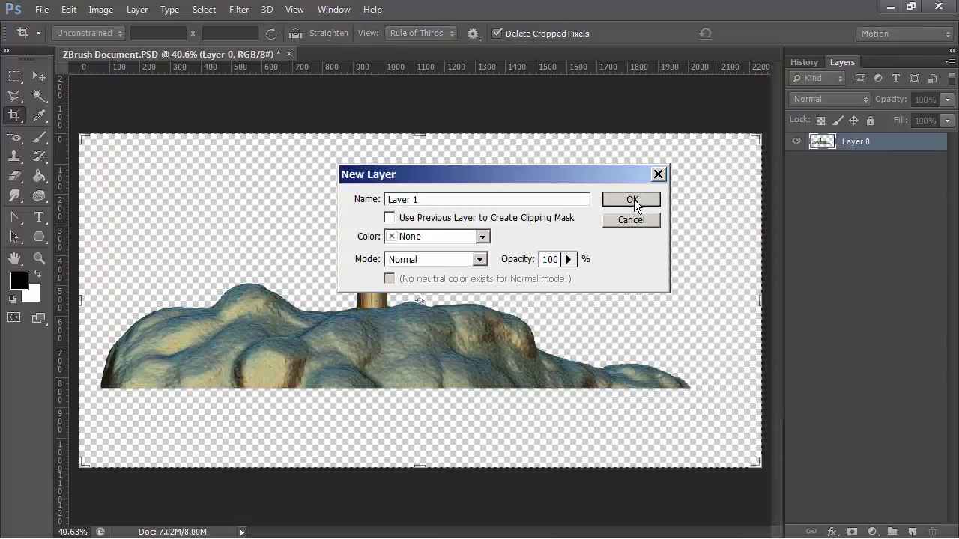
left_click(631, 199)
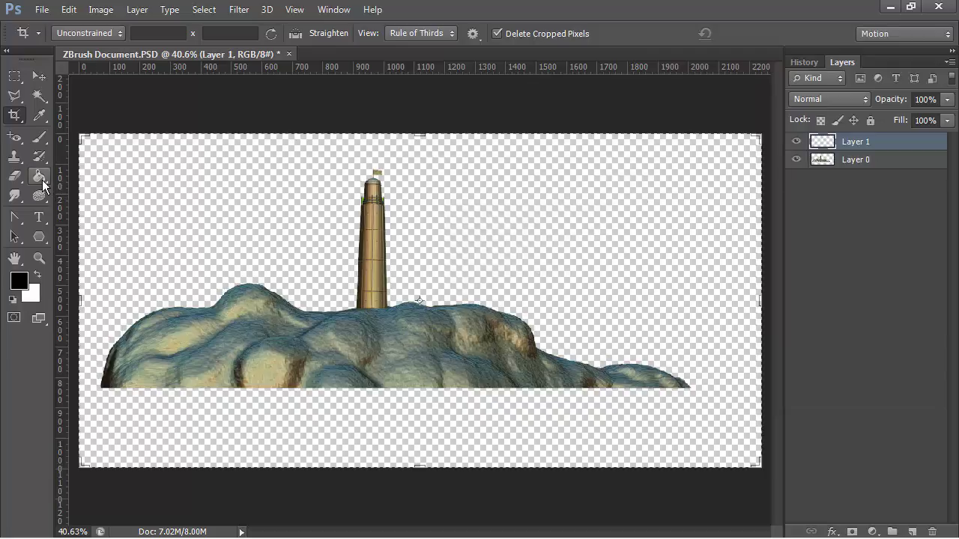
Step: Fill Layer 1 entirely with white using the Paint Bucket and move it beneath Layer 0
left_click(40, 178)
left_click(31, 294)
left_click(110, 117)
left_click(101, 107)
left_click(499, 100)
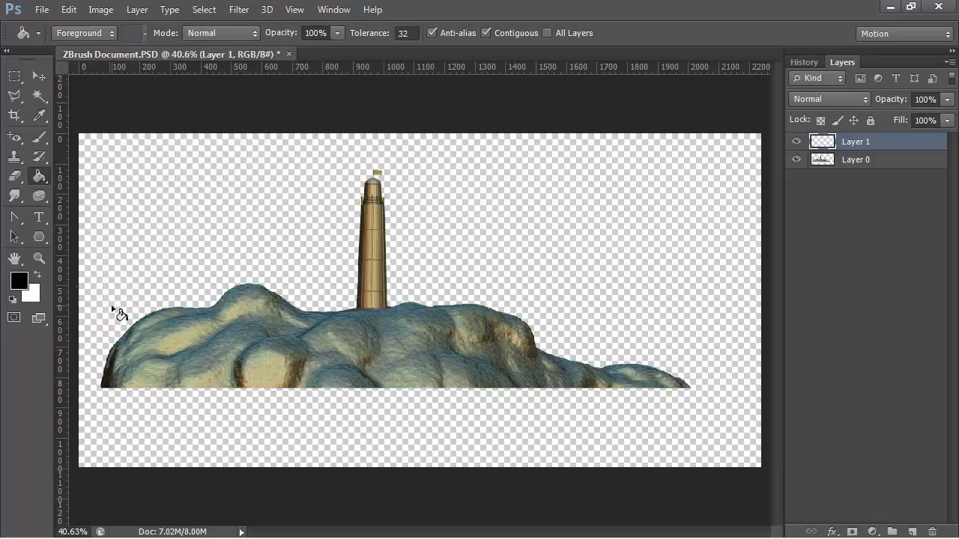
left_click(38, 272)
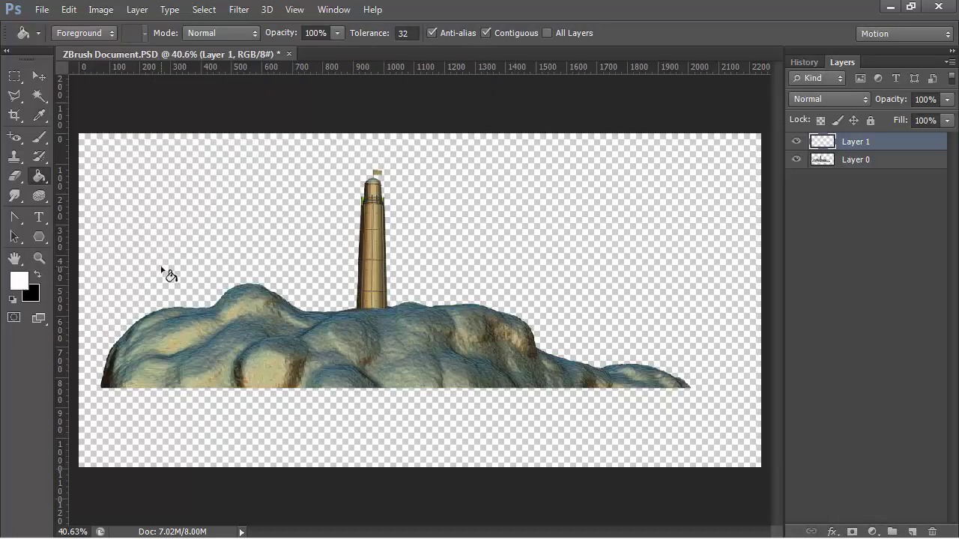
left_click(204, 218)
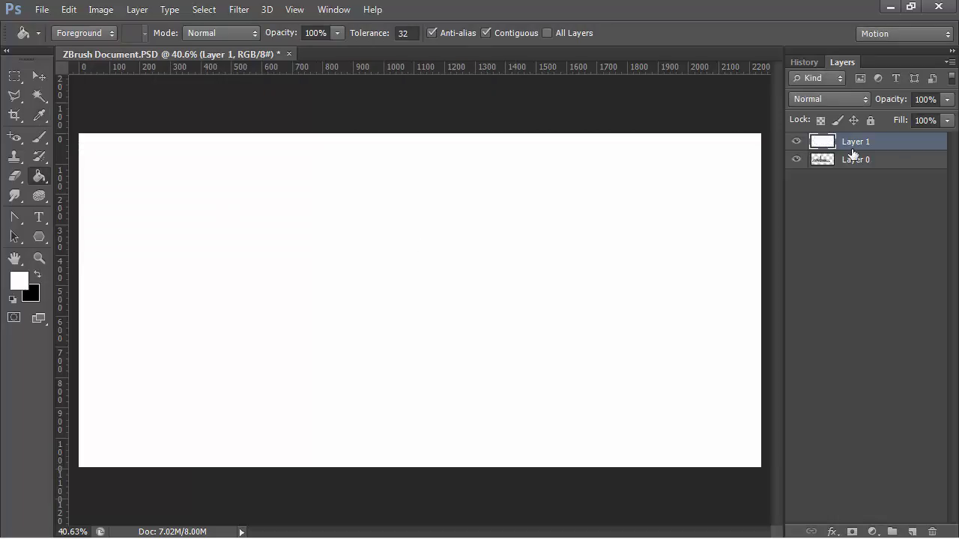
left_click_drag(855, 143, 858, 182)
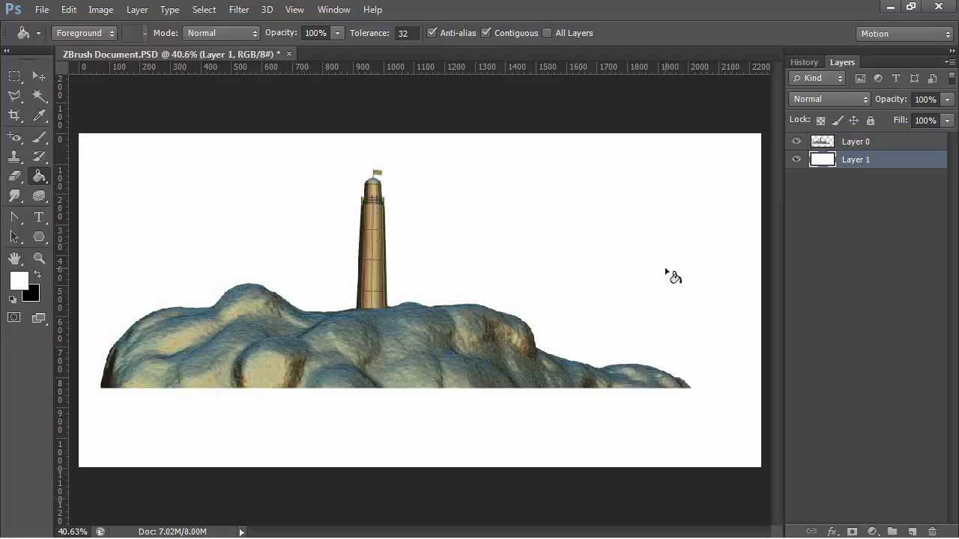
Step: Add an Outer Glow layer style to Layer 0 and set the glow color to black
left_click(835, 144)
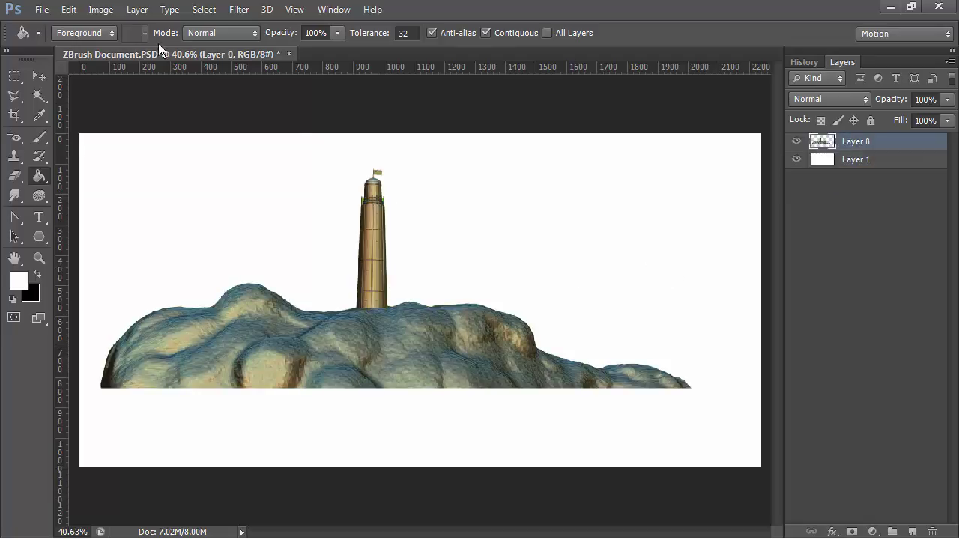
left_click(138, 10)
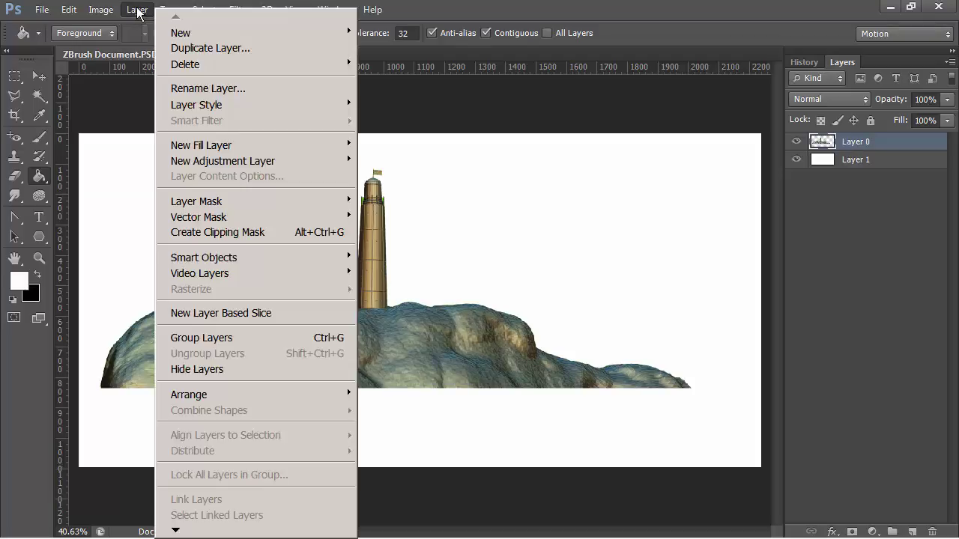
mouse_move(206, 106)
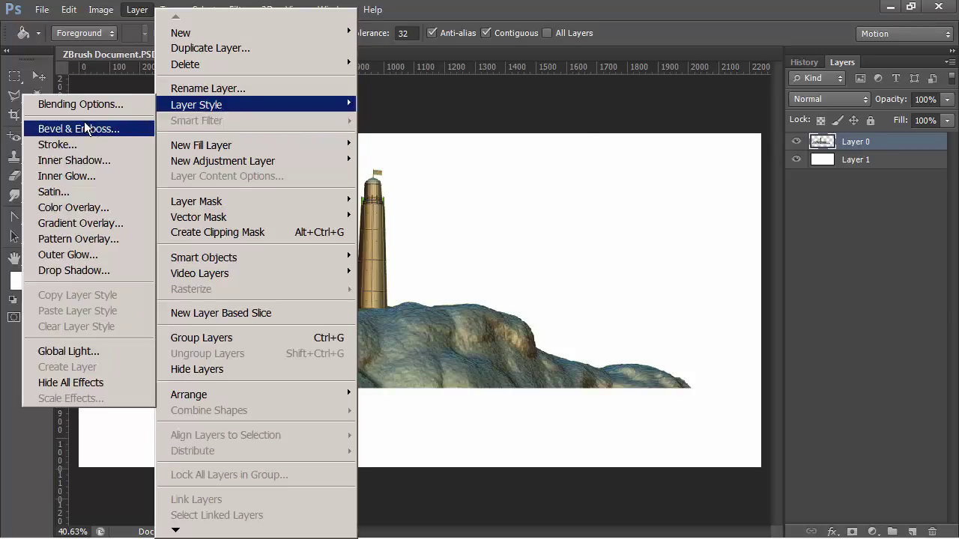
left_click(85, 259)
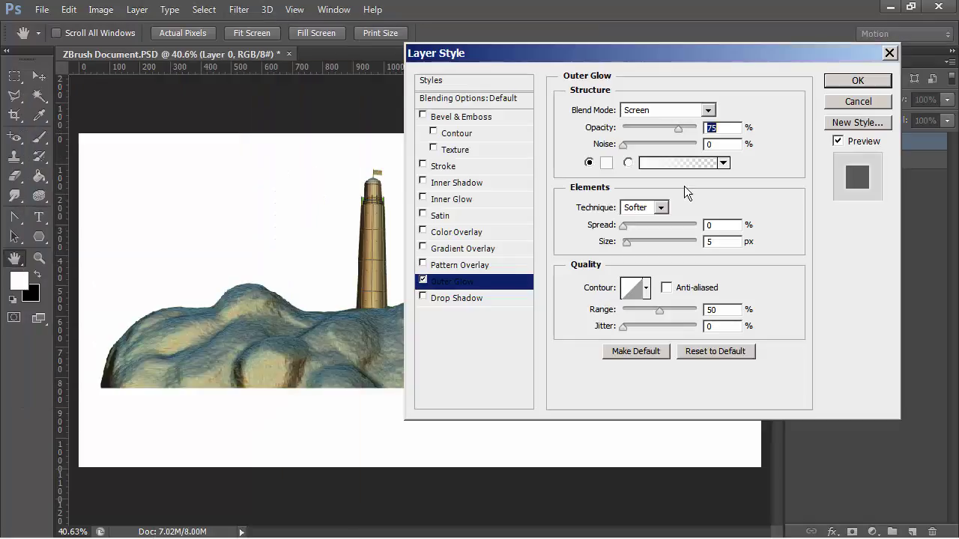
left_click(606, 162)
left_click(157, 220)
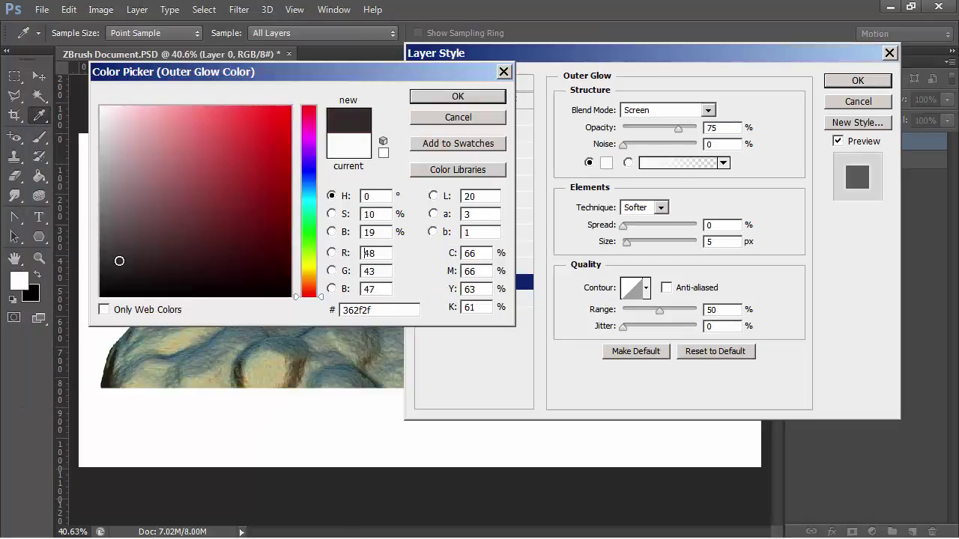
left_click_drag(222, 253, 102, 297)
left_click(458, 96)
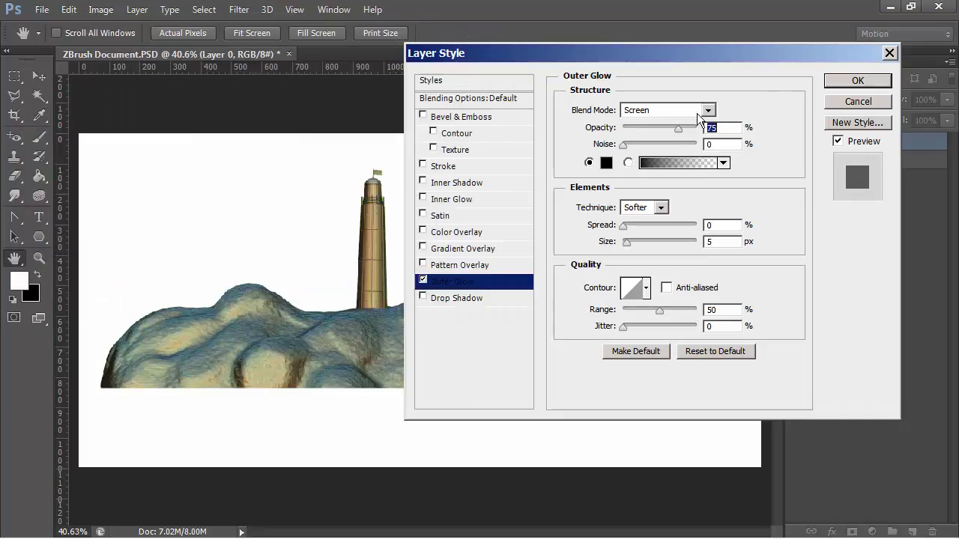
Step: Set the outer glow to Normal blend mode with 24% opacity, 0% spread and a size of 29 px
left_click(707, 110)
left_click(669, 11)
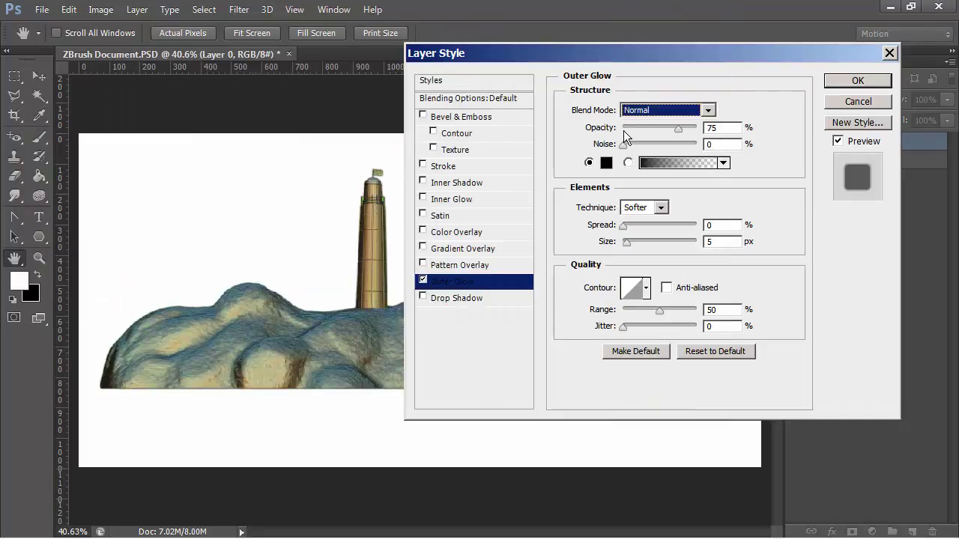
left_click_drag(628, 242, 635, 245)
left_click(621, 228)
left_click_drag(677, 130, 640, 132)
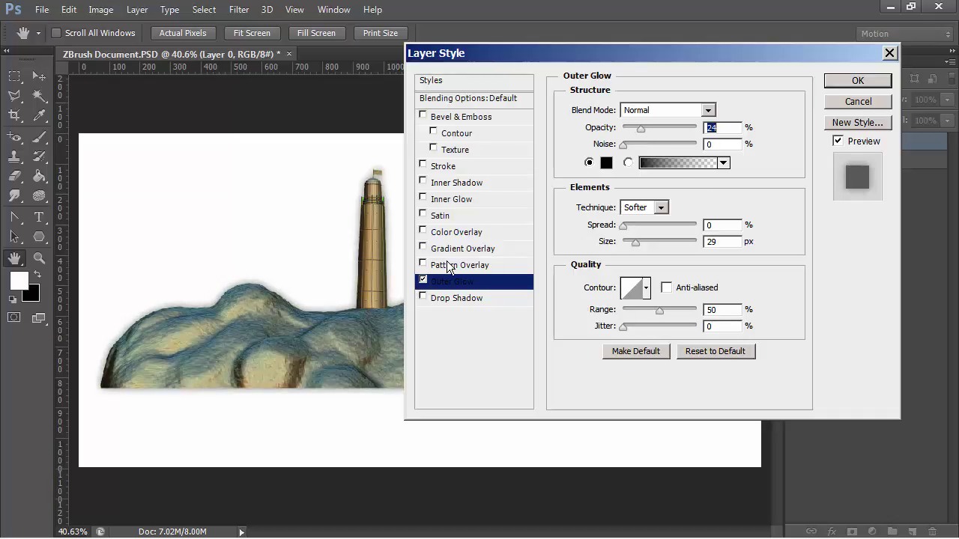
Step: Add a drop shadow to Layer 0 with a 90° angle, 11% spread and 27 px size, and apply the layer styles
left_click(423, 296)
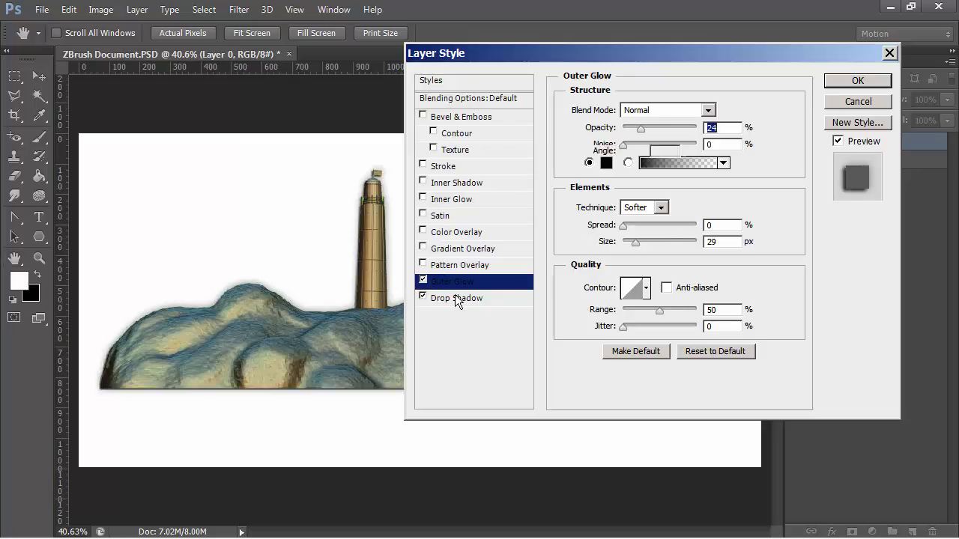
left_click(455, 298)
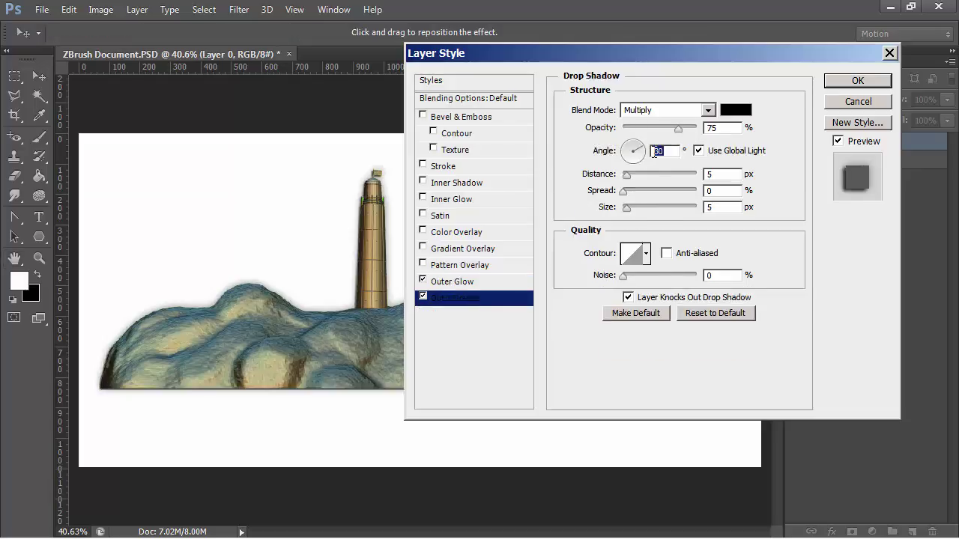
left_click_drag(635, 155, 629, 152)
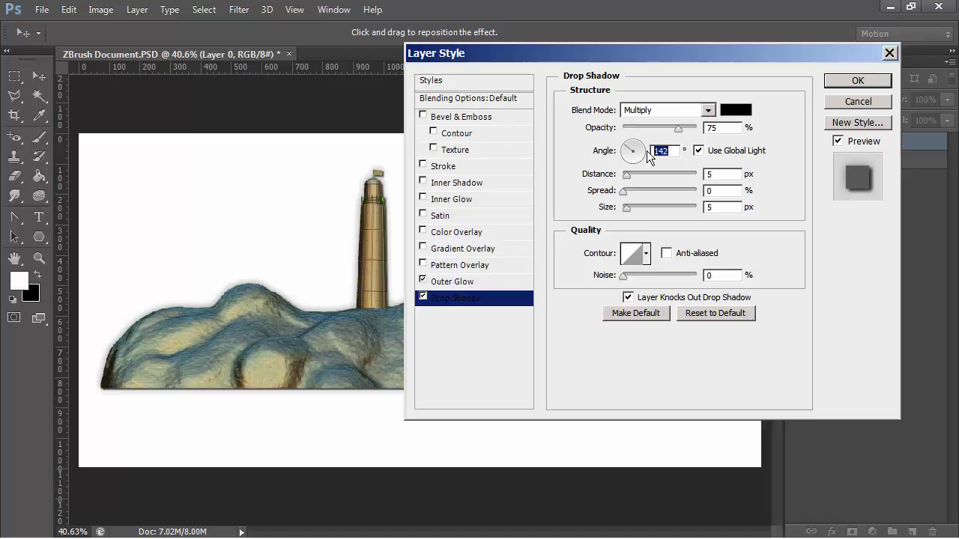
type("90")
key("Return")
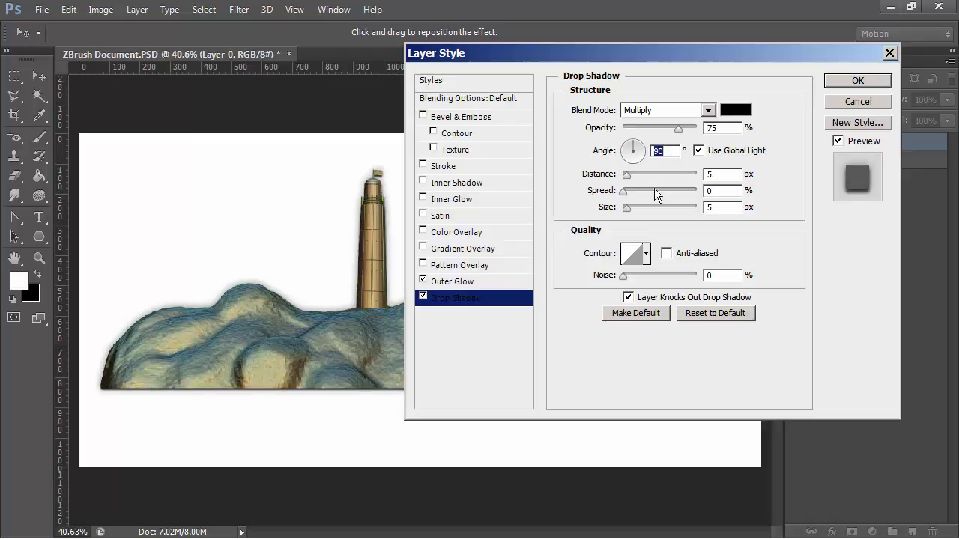
left_click_drag(624, 180, 635, 209)
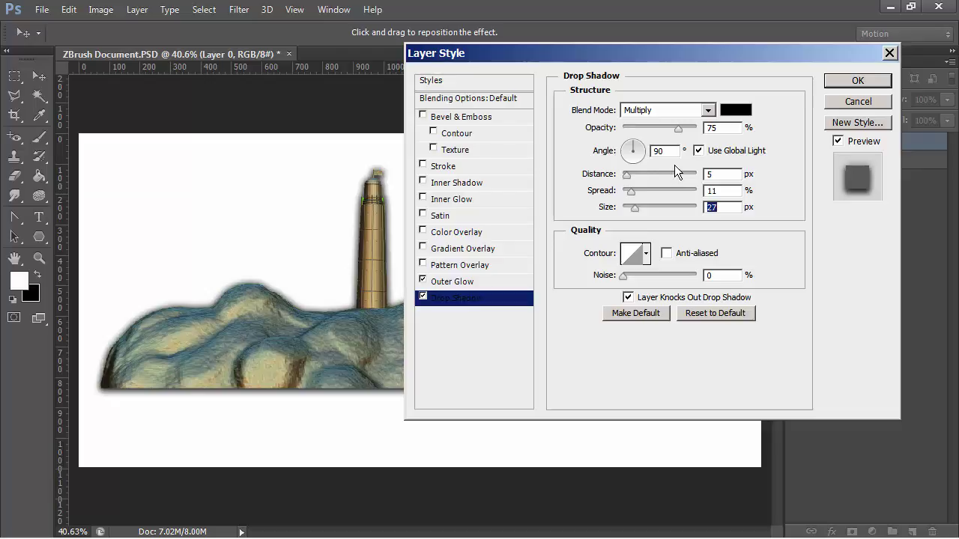
left_click(834, 83)
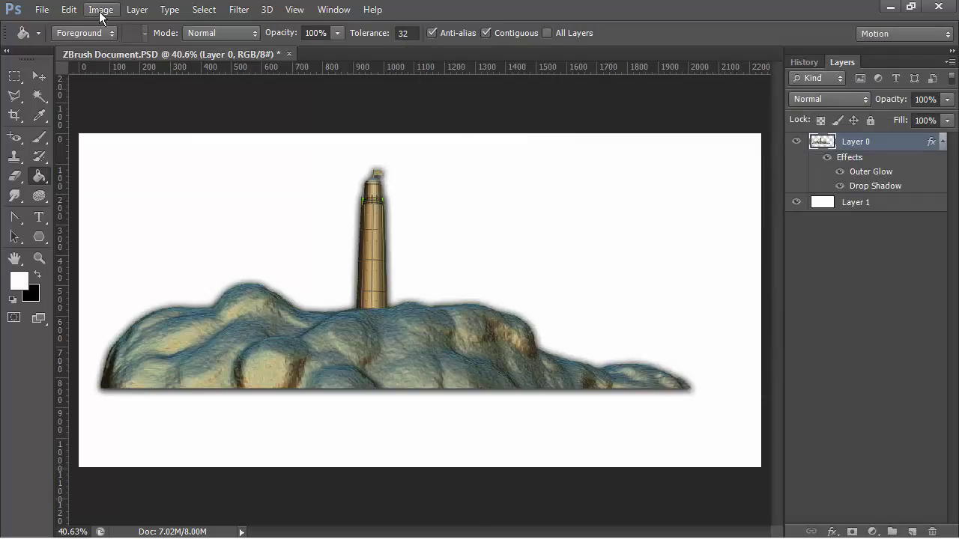
Step: Examine the glow and shadow around the lighthouse and rocks at print size and actual pixels
left_click(298, 12)
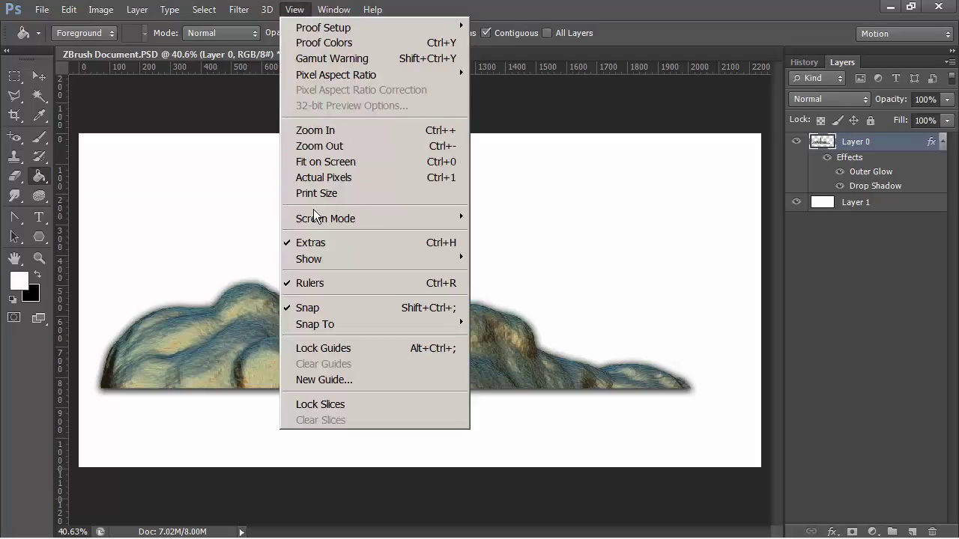
left_click(313, 196)
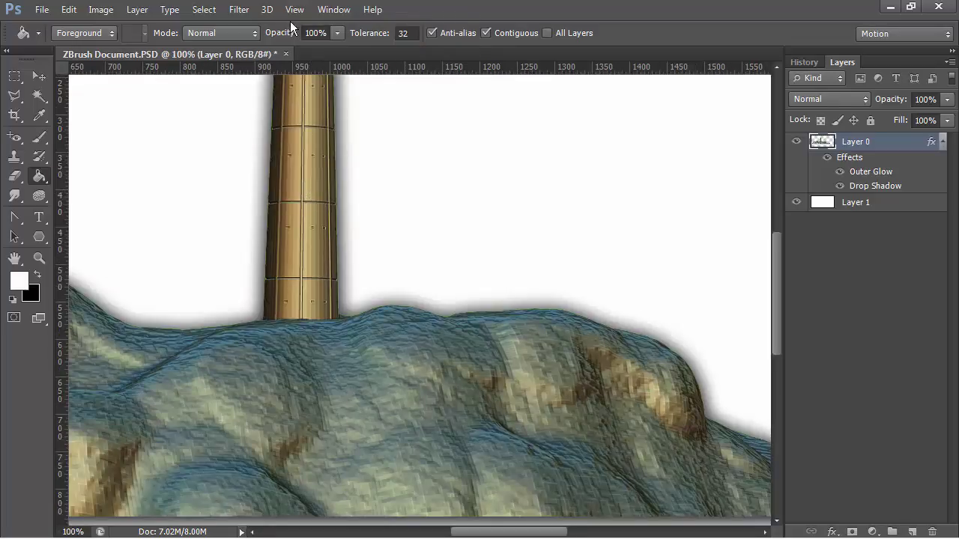
left_click(296, 11)
left_click(327, 177)
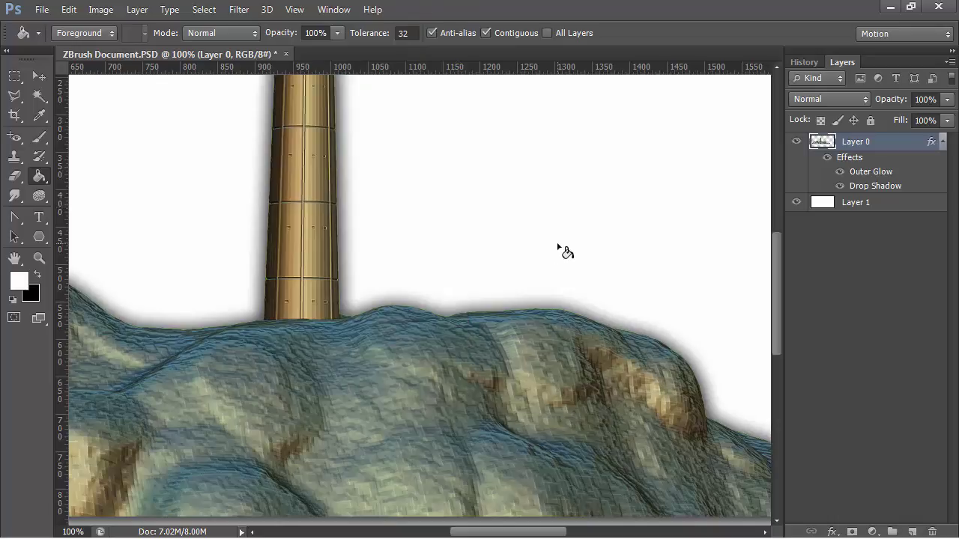
key("ctrl+minus")
key("ctrl+minus")
key("ctrl+minus")
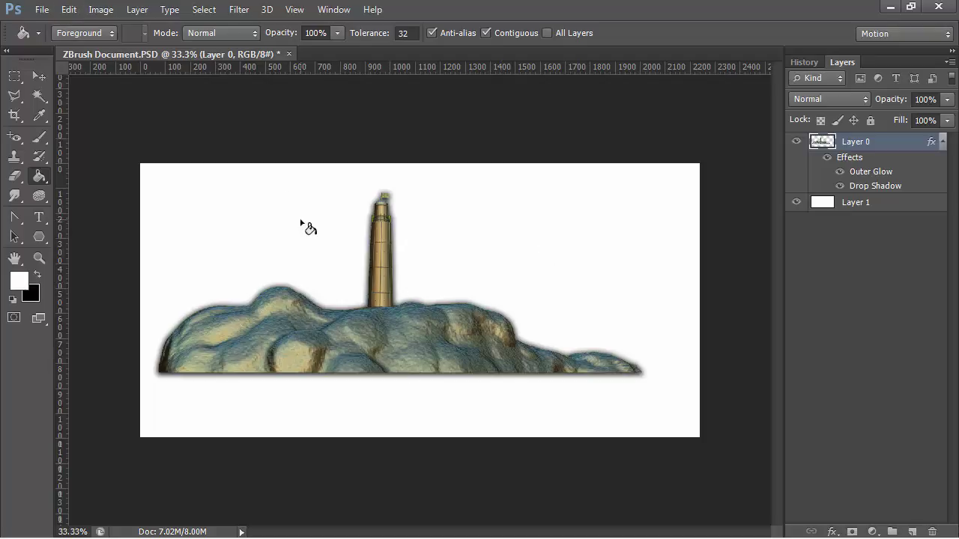
Step: Extend the canvas width to 3500 pixels with the anchor at the middle left, so the added space falls beyond the rocks' low end
left_click(139, 12)
mouse_move(105, 11)
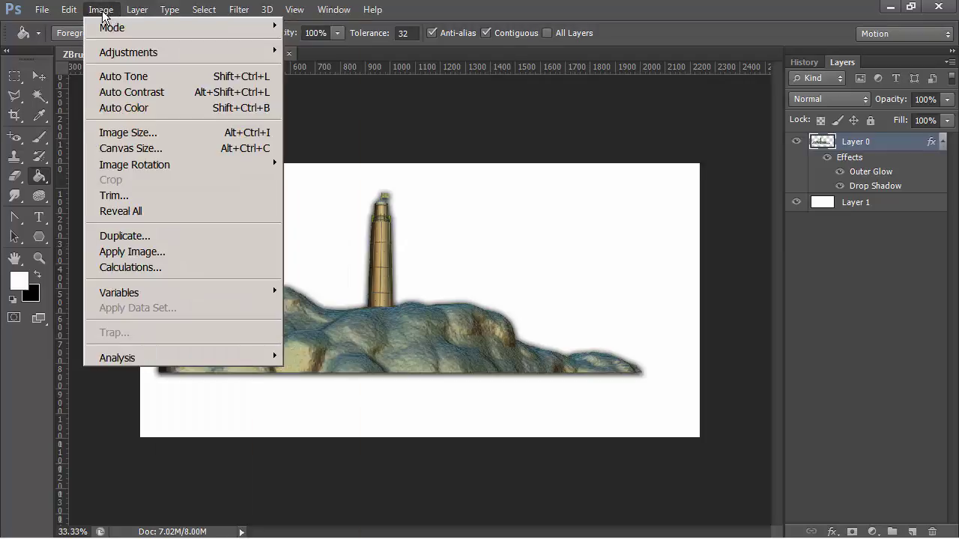
left_click(127, 149)
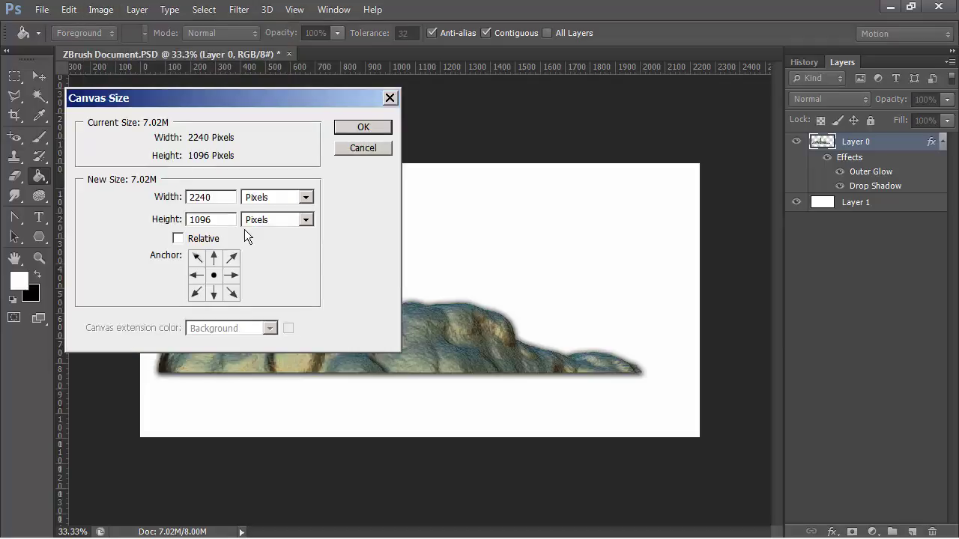
left_click(196, 275)
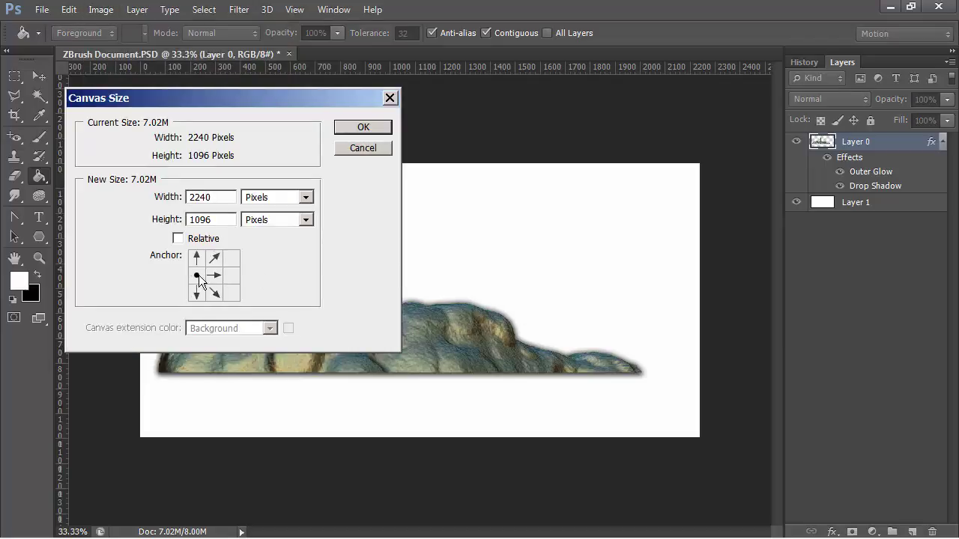
left_click(214, 274)
left_click(196, 275)
double_click(206, 199)
type("3500")
left_click(304, 197)
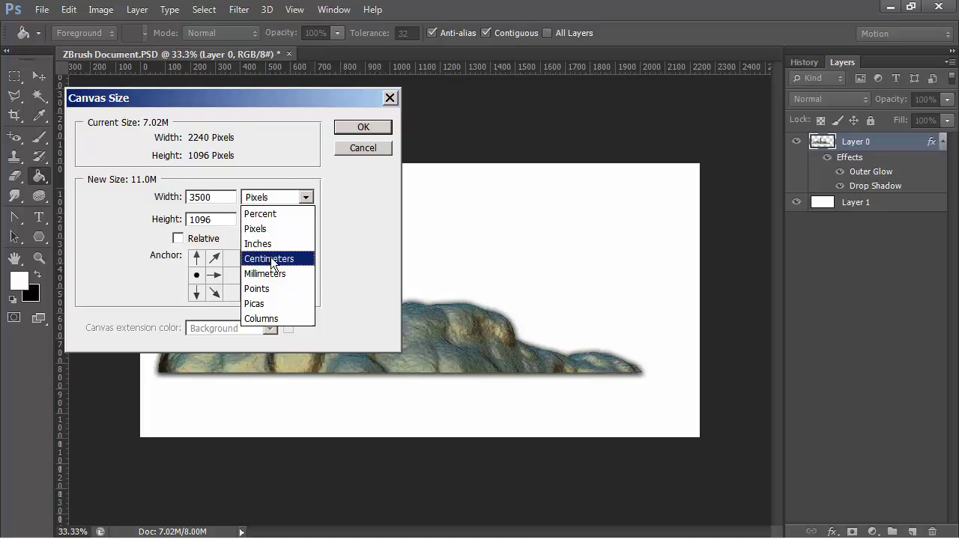
left_click(352, 226)
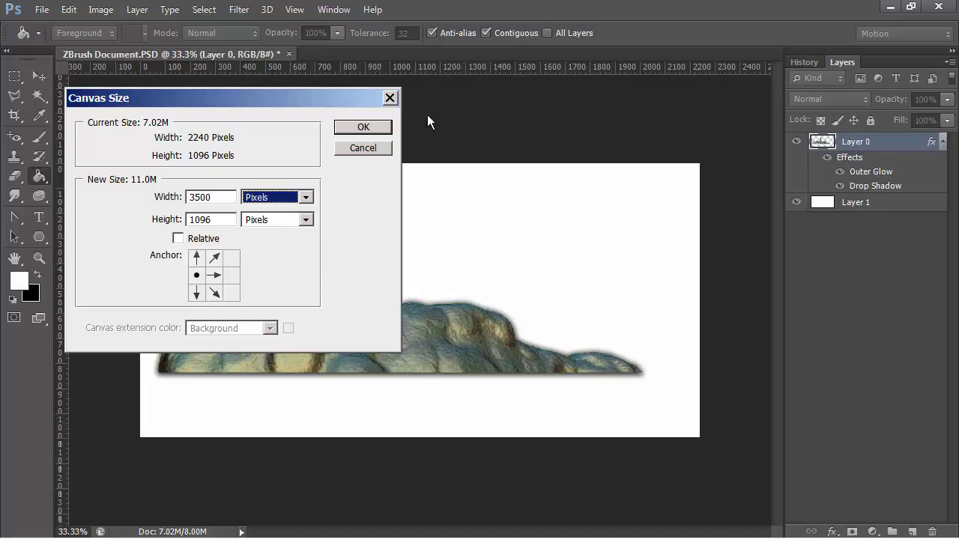
left_click(359, 125)
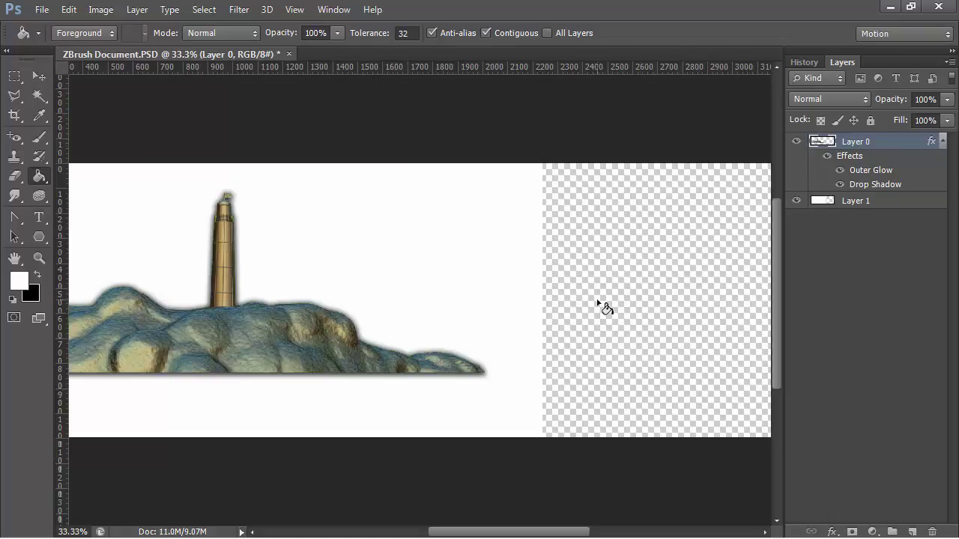
Step: Fill the transparent canvas extension on Layer 1 with the white foreground color
left_click(877, 202)
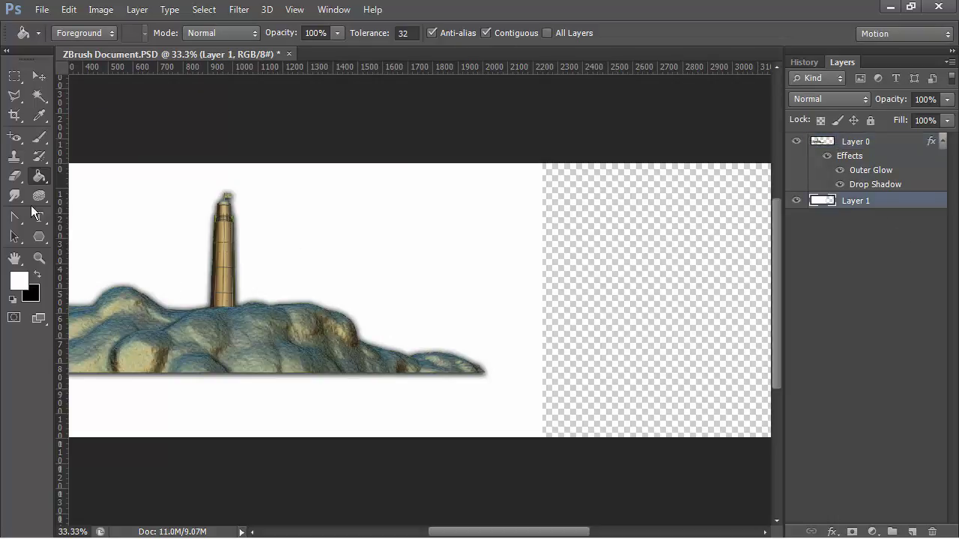
left_click(647, 295)
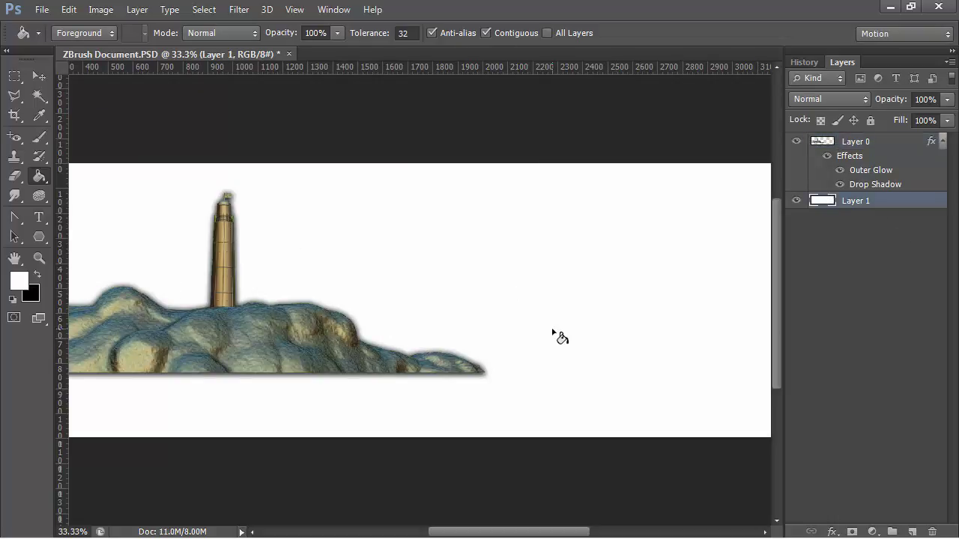
key("ctrl+minus")
key("ctrl+minus")
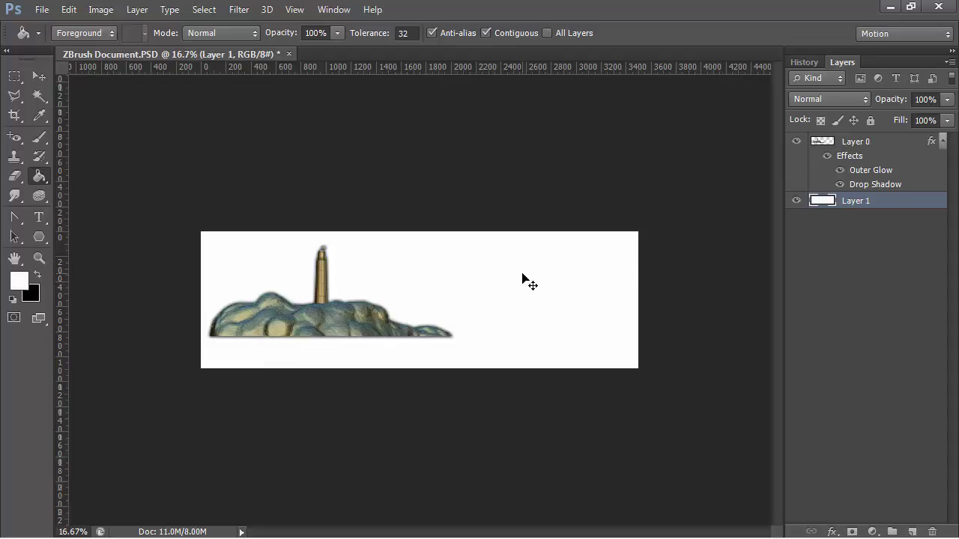
key("ctrl+plus")
key("ctrl+plus")
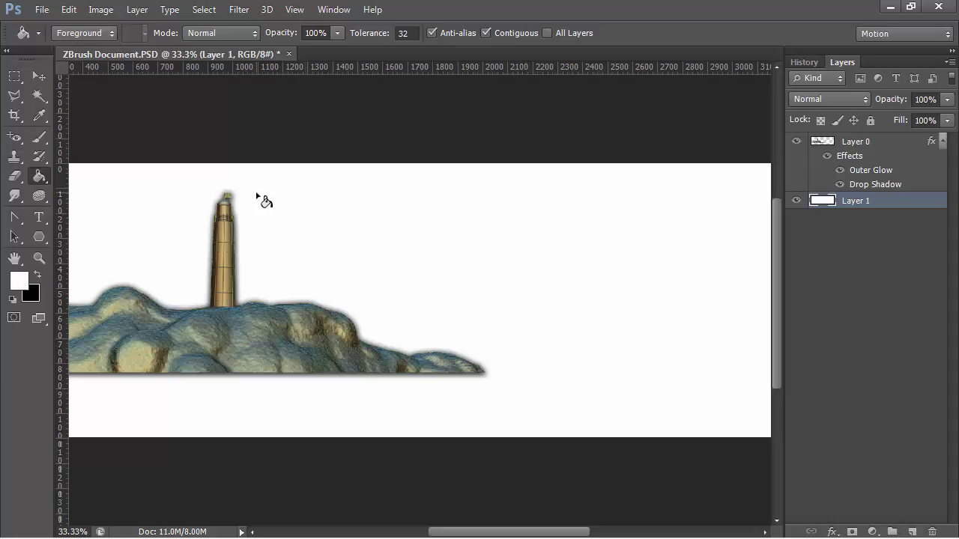
Step: Add a paragraph text box in the empty area beside the lighthouse containing the title "Lighthouse 3D Model"
left_click(39, 217)
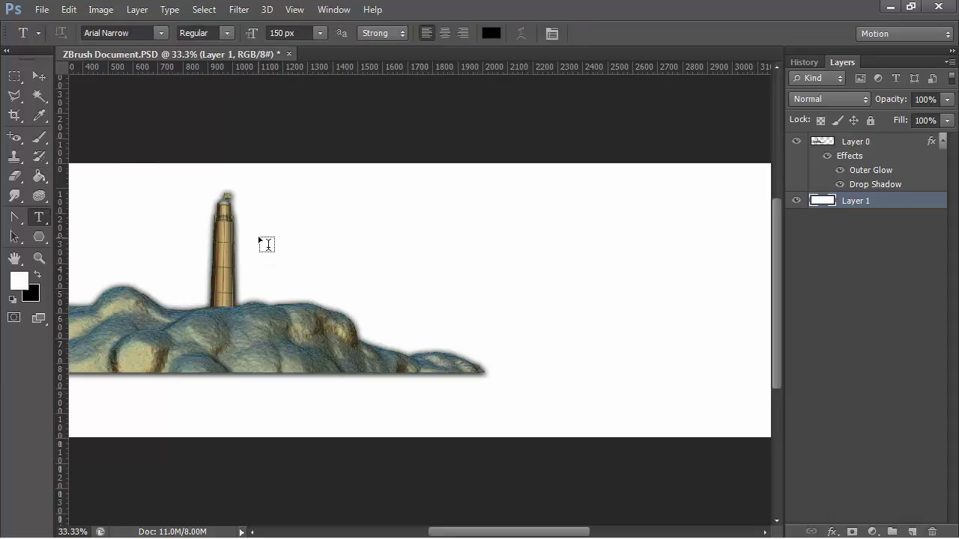
left_click_drag(319, 218, 688, 309)
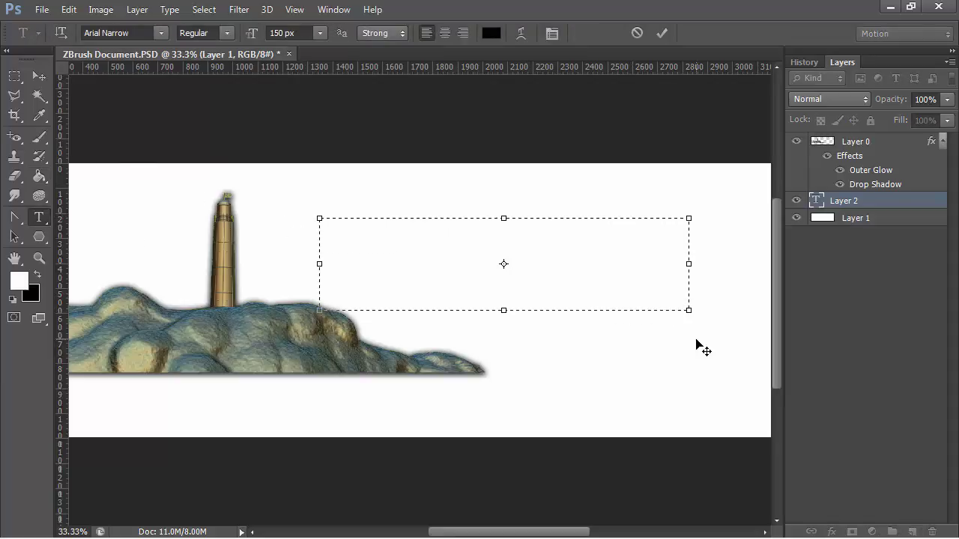
type("Light")
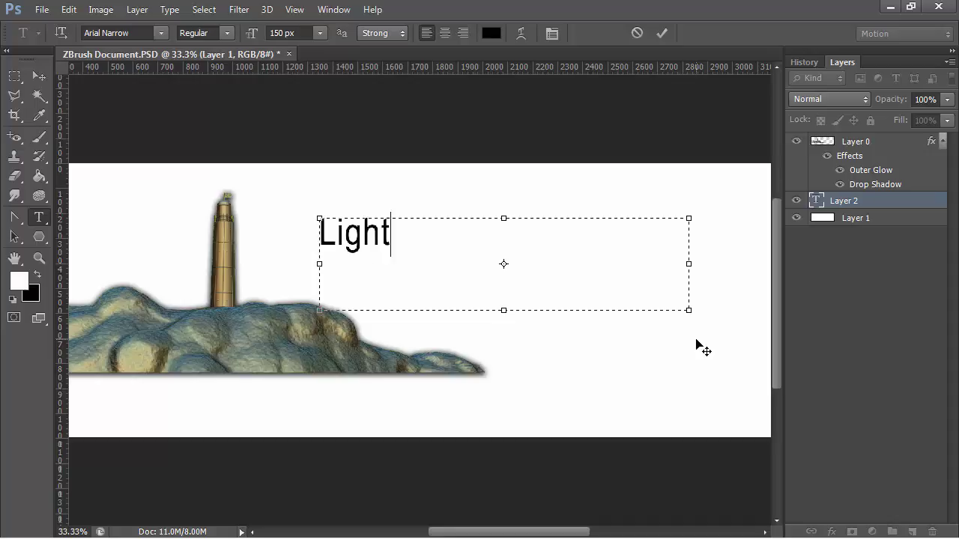
type("house ")
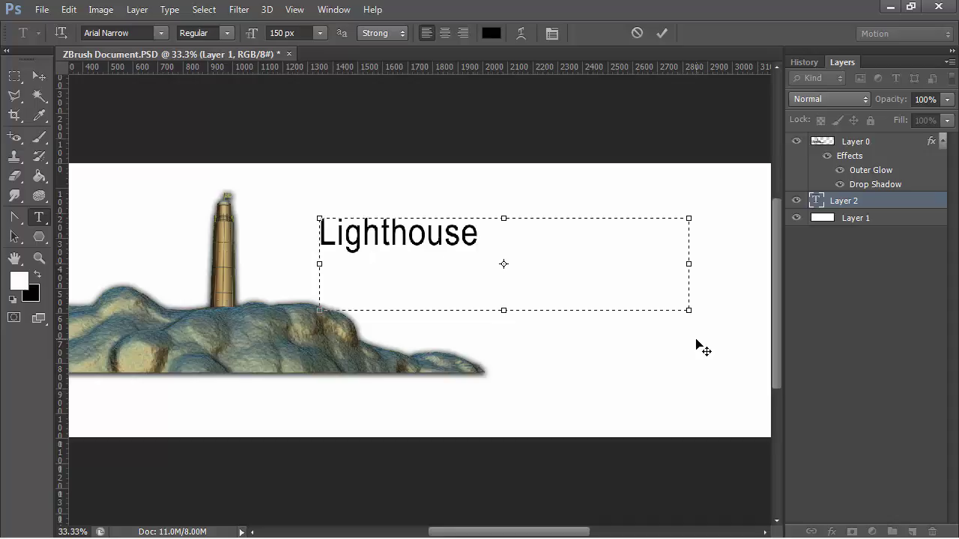
type("trainin")
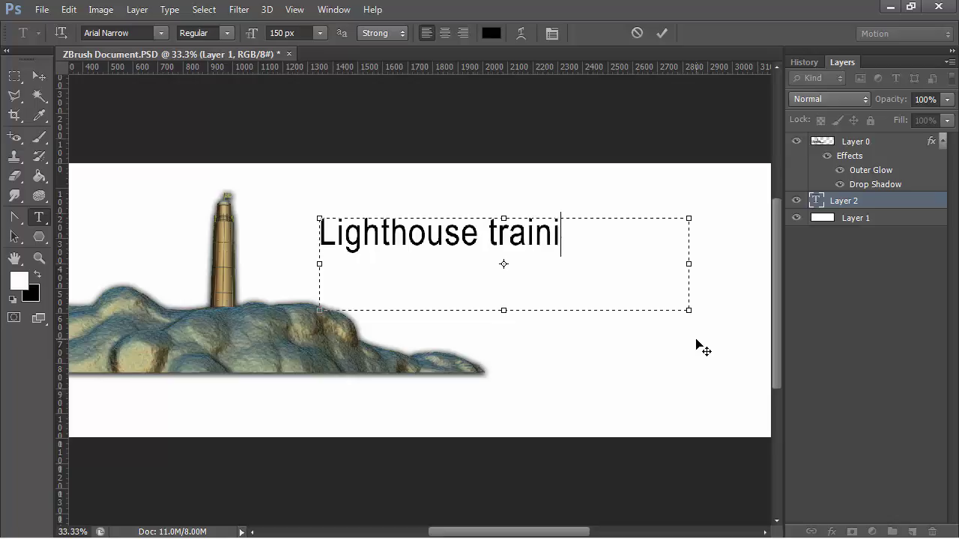
key("BackSpace")
key("BackSpace")
key("BackSpace")
key("BackSpace")
key("BackSpace")
key("BackSpace")
key("BackSpace")
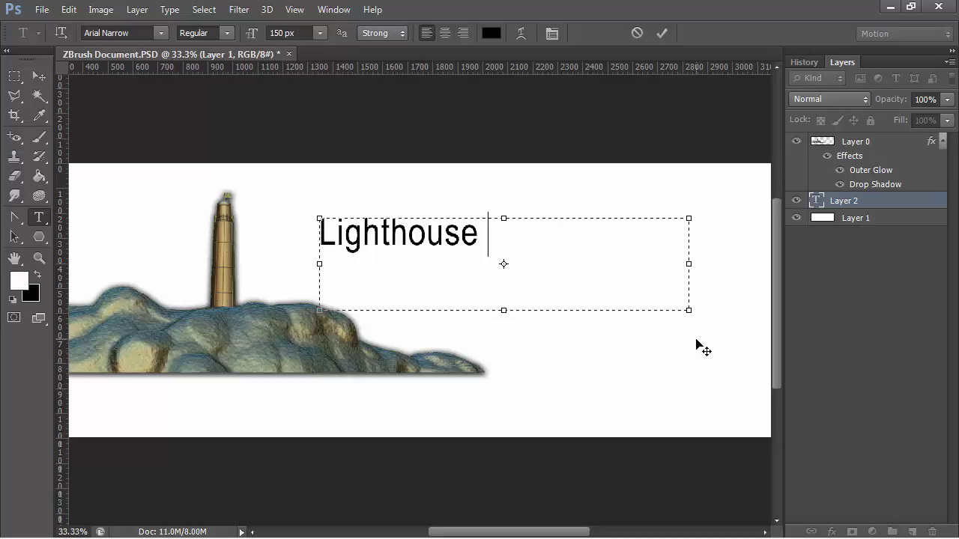
type("3D")
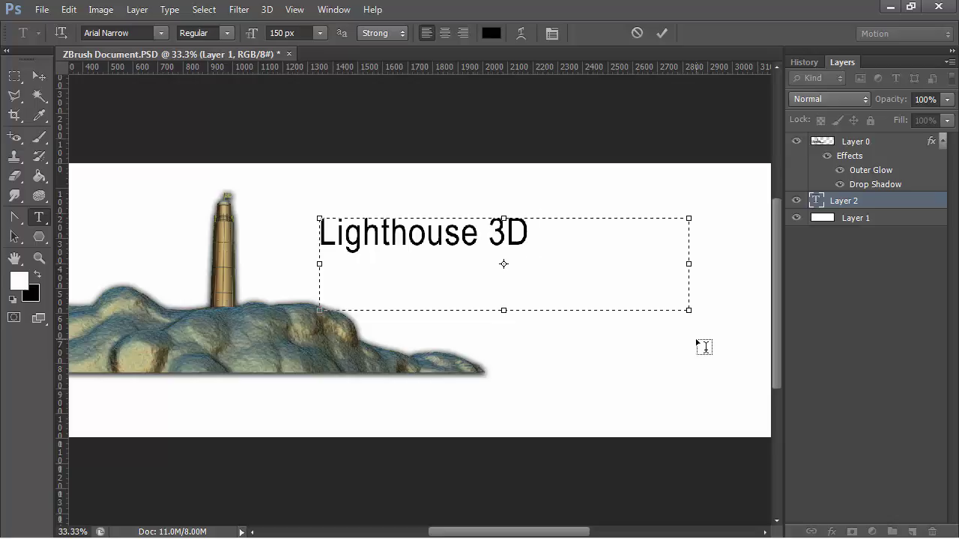
type(" Model")
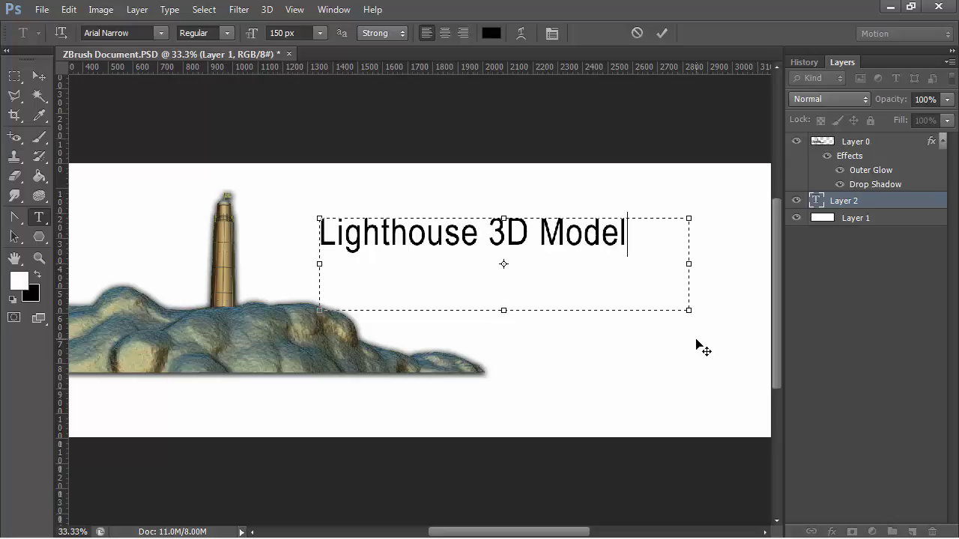
Step: Change the font of the entire "Lighthouse 3D Model" title to Times New Roman
key("ctrl+a")
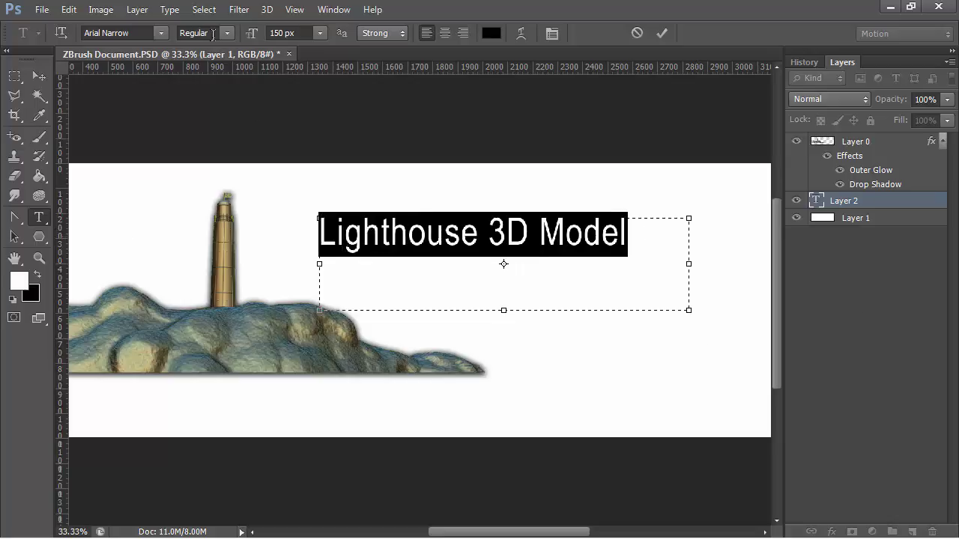
left_click(161, 33)
left_click_drag(335, 138, 339, 179)
left_click(161, 210)
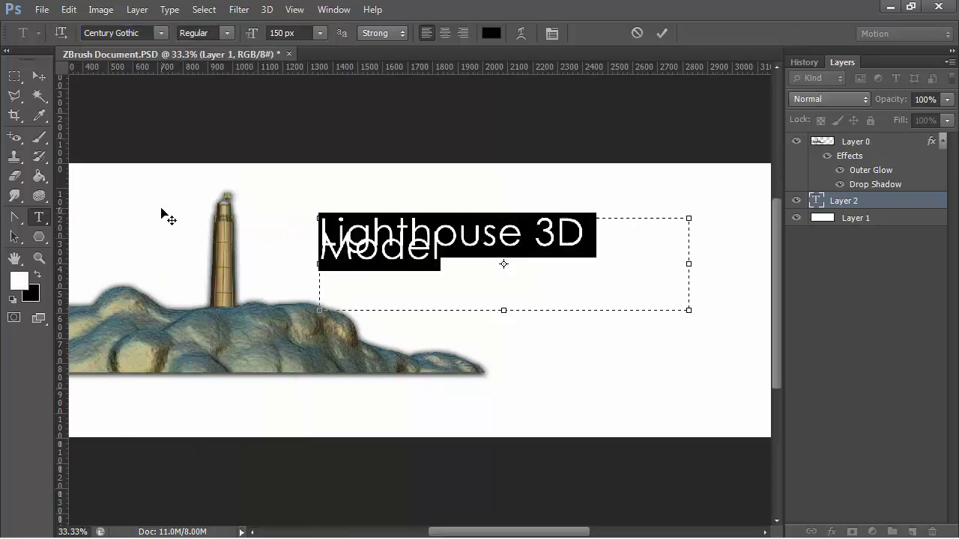
left_click(157, 33)
left_click_drag(339, 182, 334, 387)
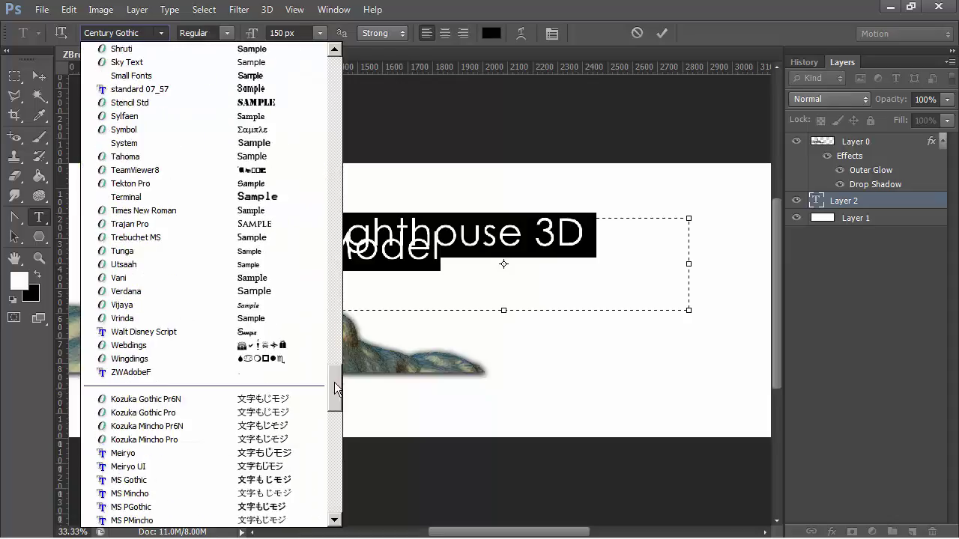
left_click(150, 211)
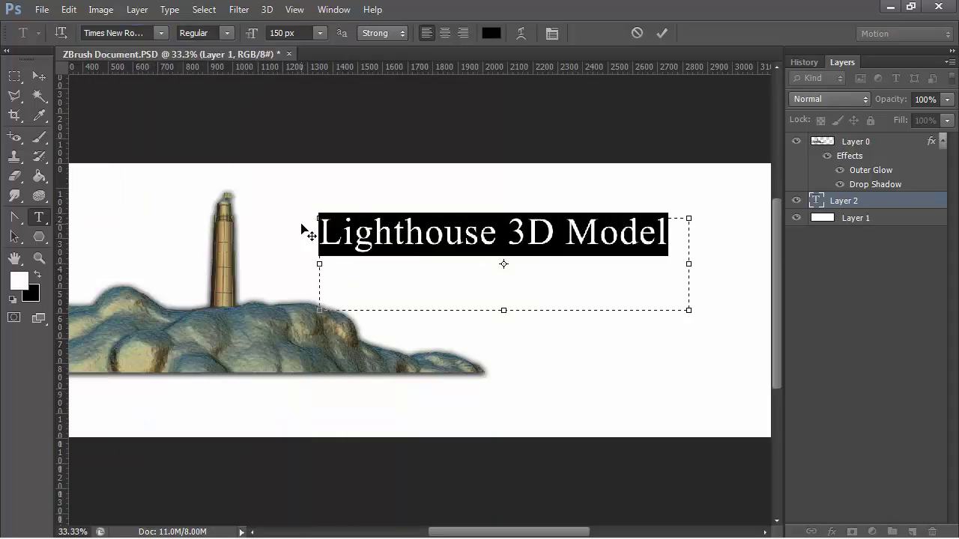
Step: Set the title's text color to dark gray #191919
left_click(491, 35)
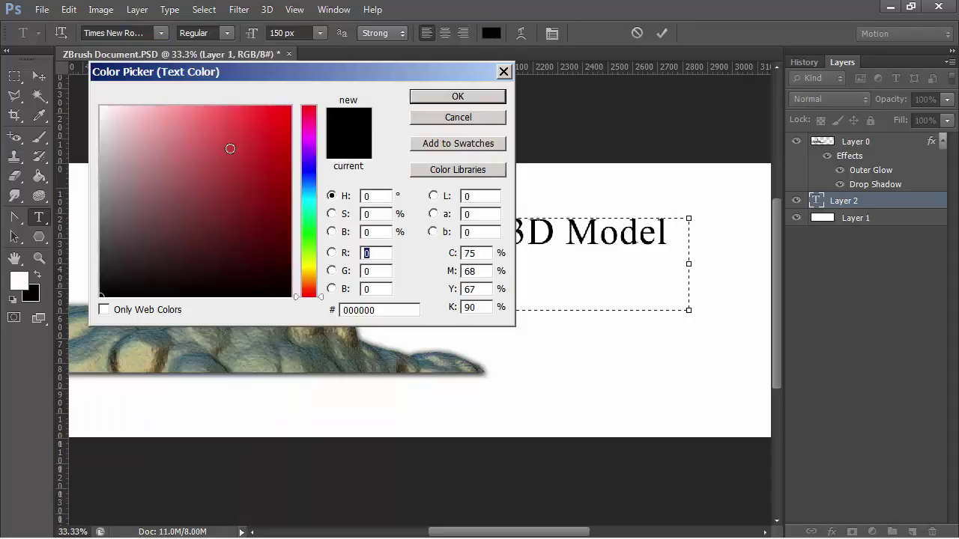
left_click_drag(113, 155, 100, 278)
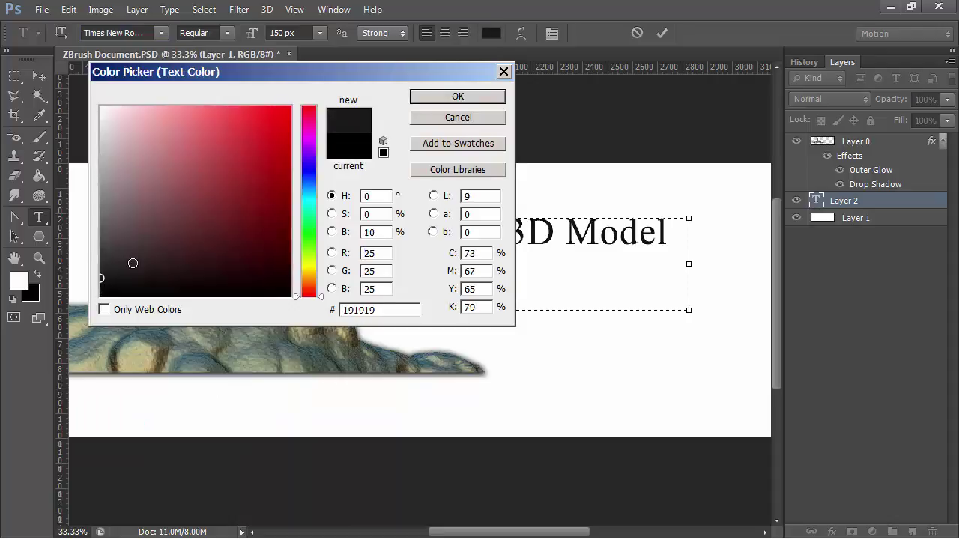
left_click(446, 97)
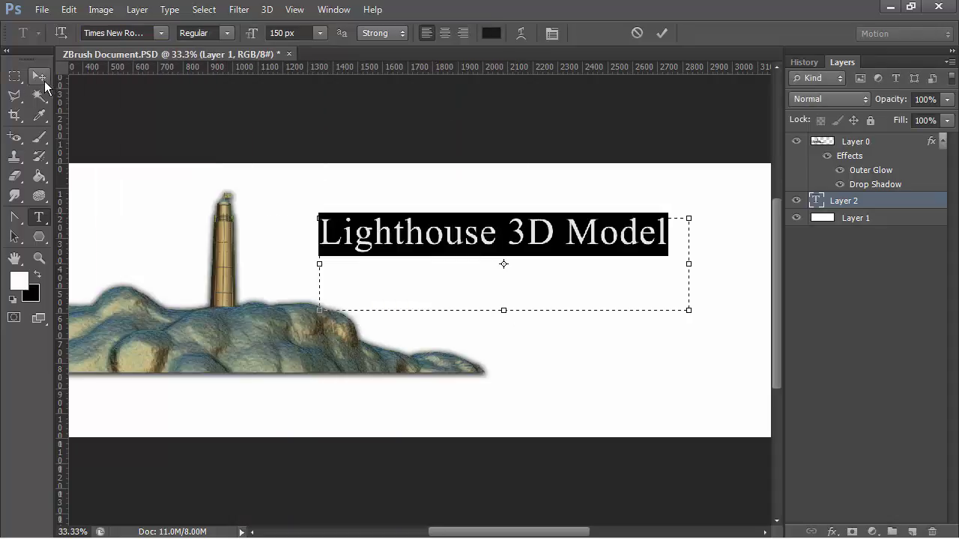
Step: Move the title closer to the lighthouse, scale it to about 134% with Free Transform, and apply the transformation
left_click(39, 76)
left_click_drag(467, 242, 414, 235)
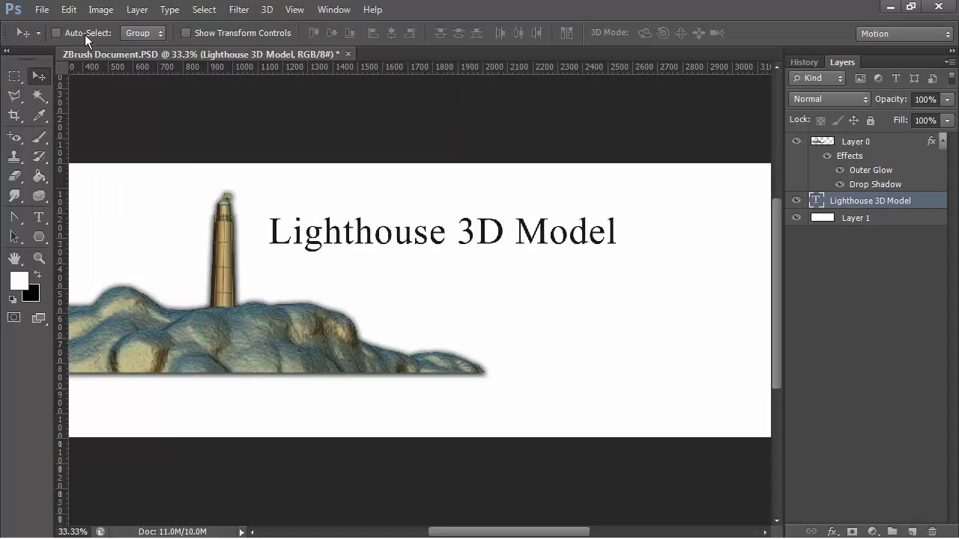
left_click(70, 11)
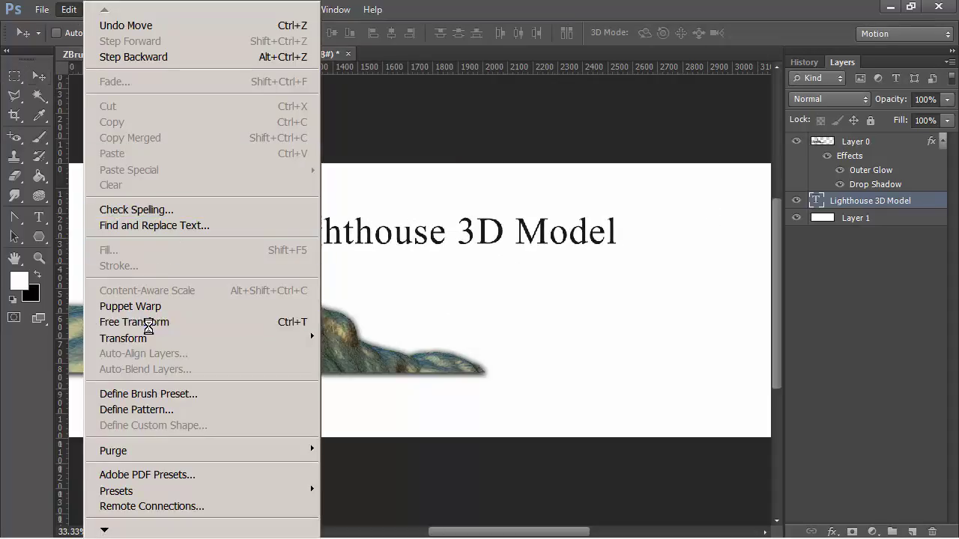
left_click(148, 322)
left_click_drag(639, 209, 765, 174)
left_click_drag(592, 213, 562, 245)
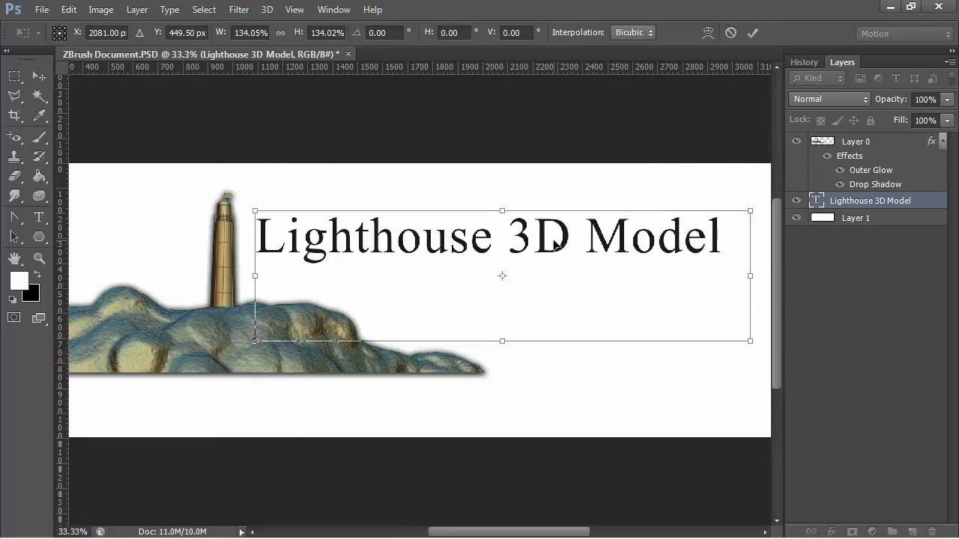
left_click(41, 218)
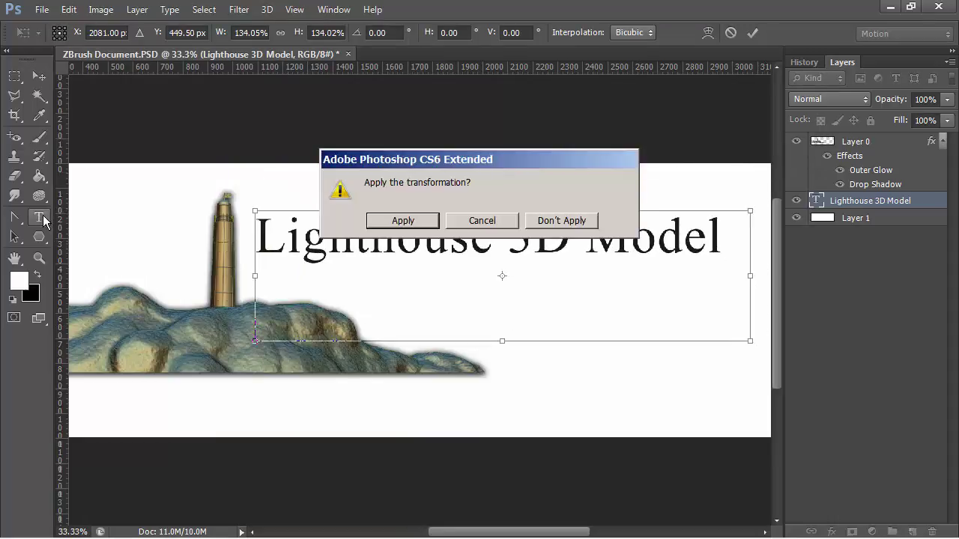
left_click(414, 223)
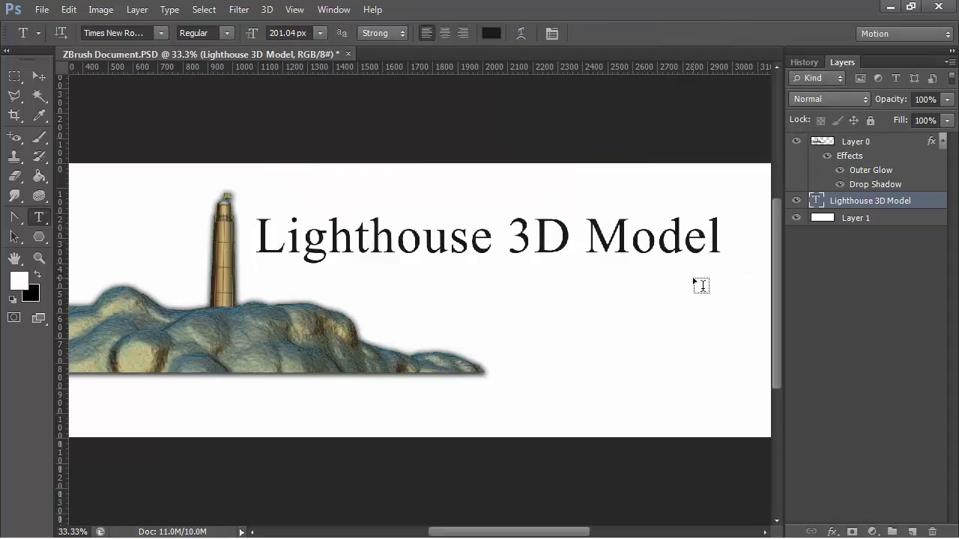
Step: Add the line "training course on Maya and ZBrush" below the title text in the same text box
left_click(718, 247)
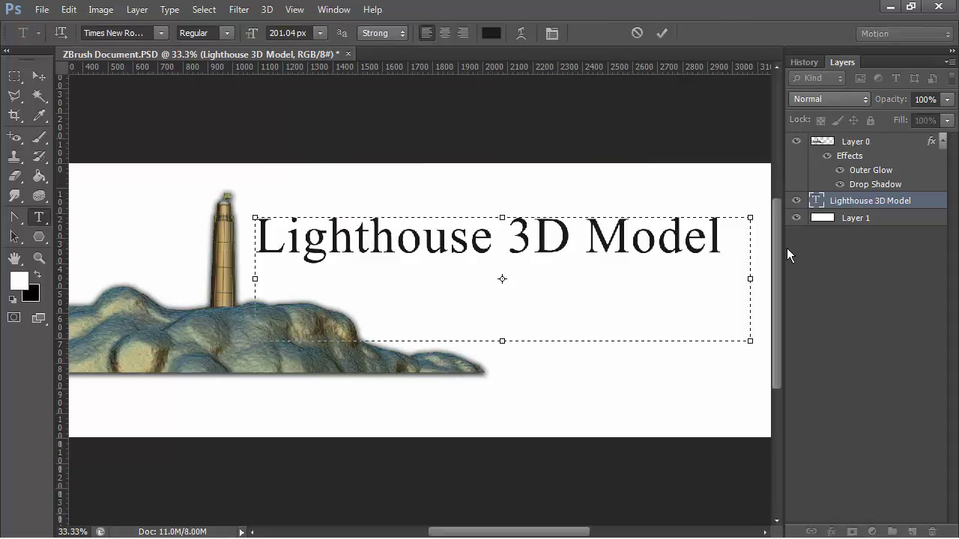
type("training cou")
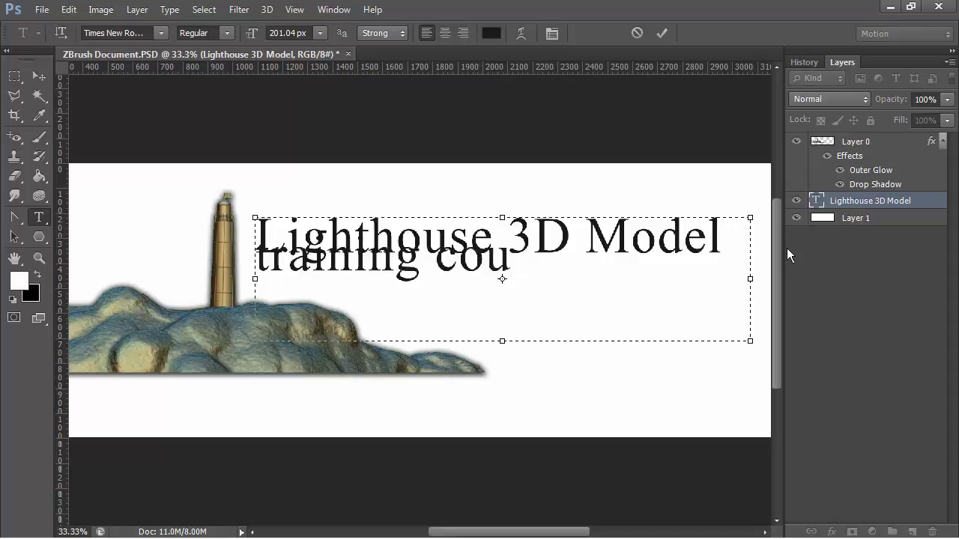
type("rse on ")
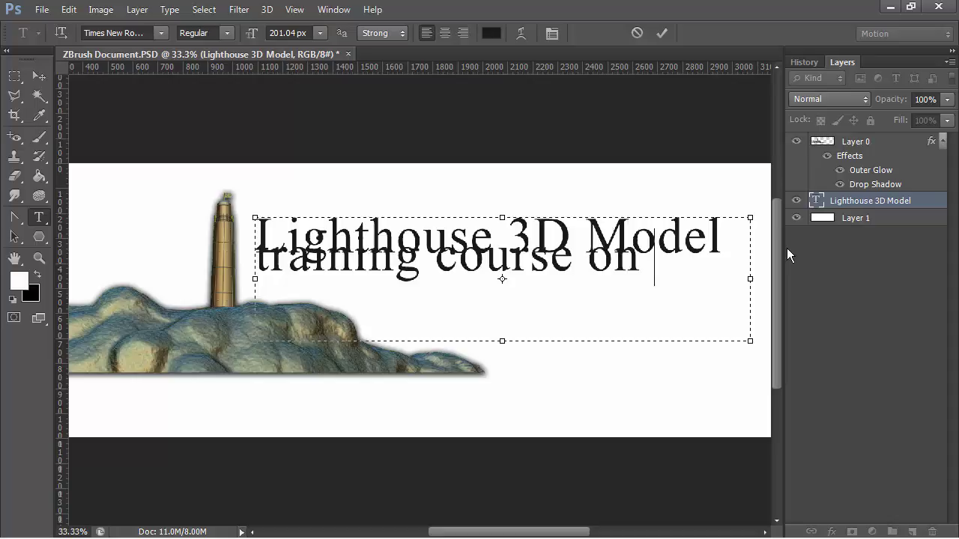
type("Maya a")
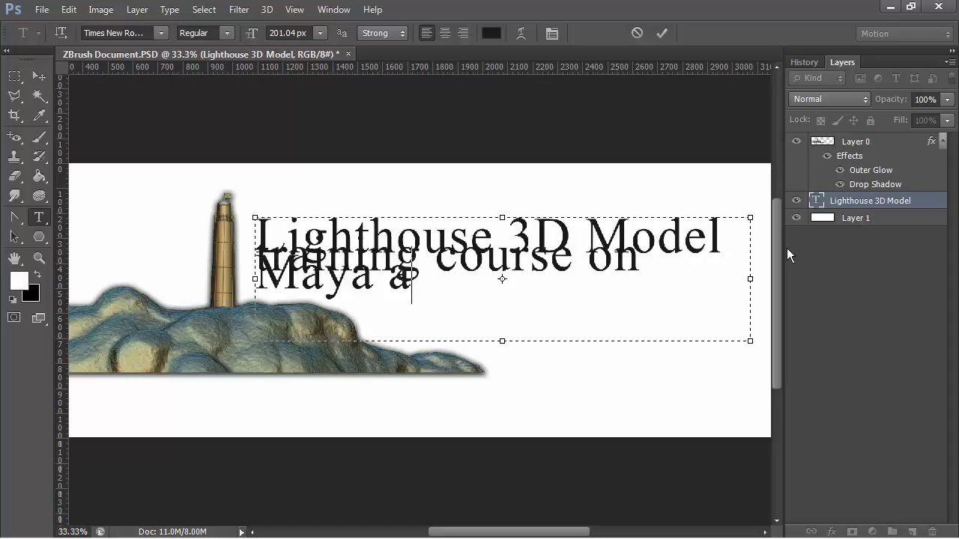
type("nd ZBr")
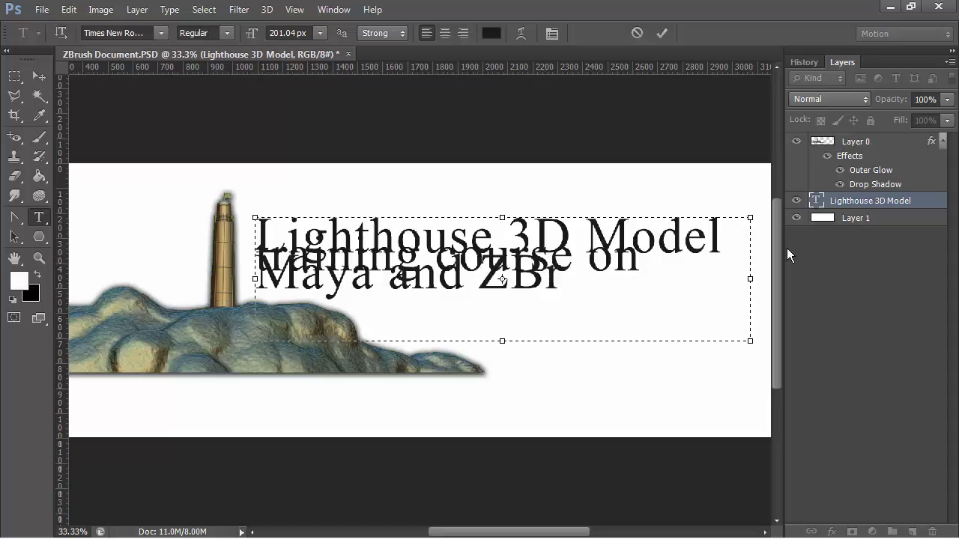
type("ush")
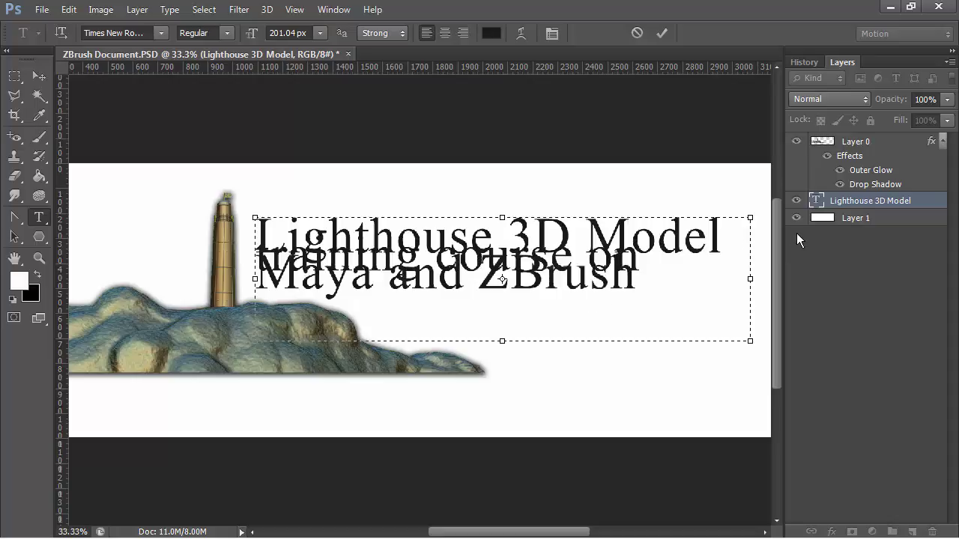
Step: Set the leading of all the text in the title box to Auto
left_click_drag(636, 279, 93, 218)
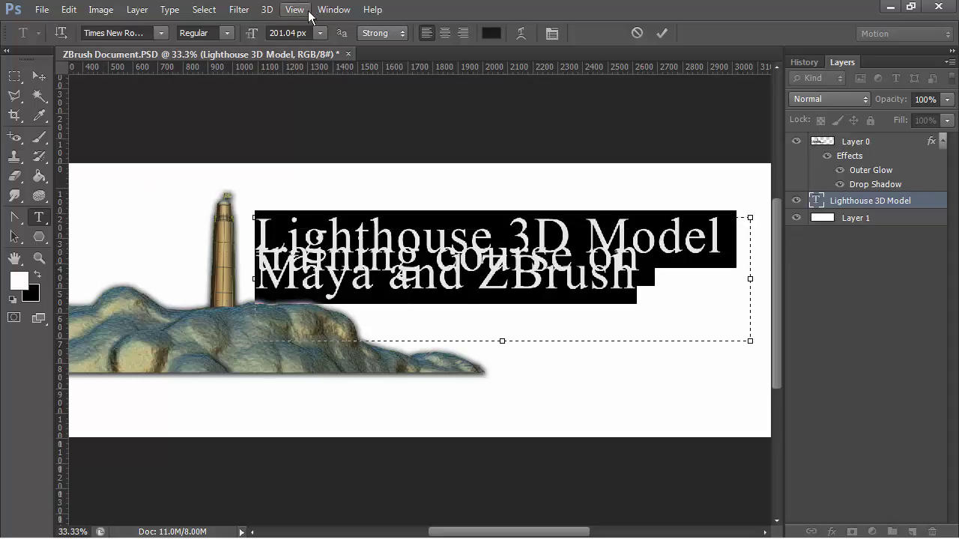
left_click(337, 9)
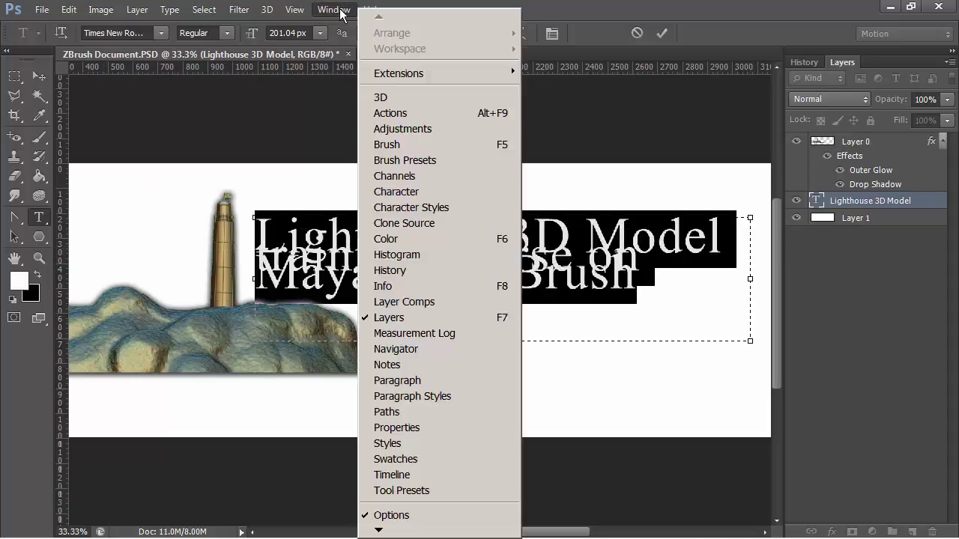
left_click(395, 193)
left_click(237, 210)
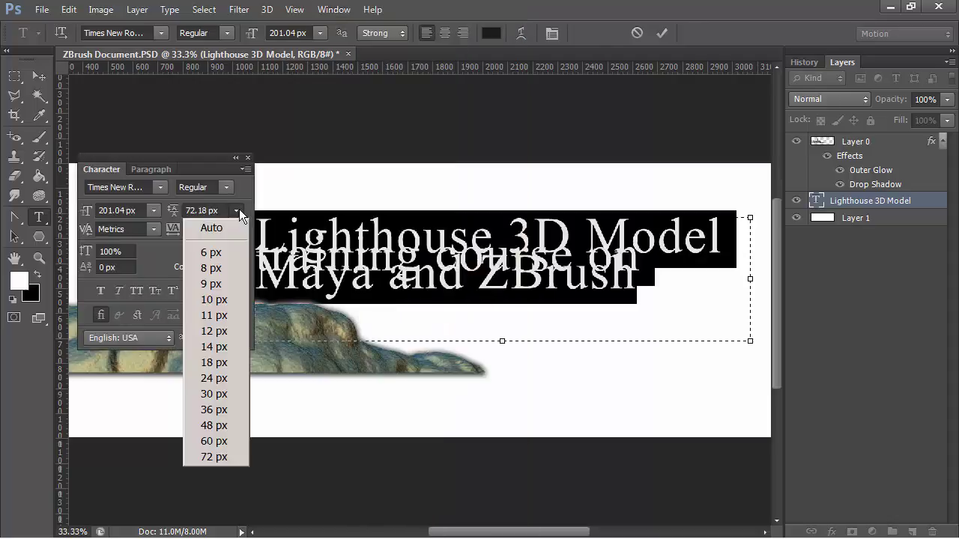
left_click(222, 227)
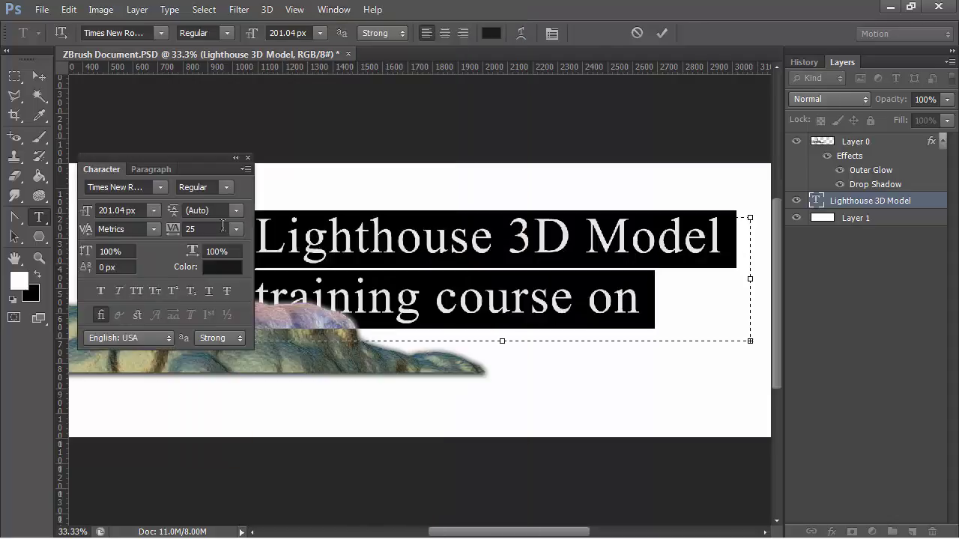
left_click(248, 157)
key("Right")
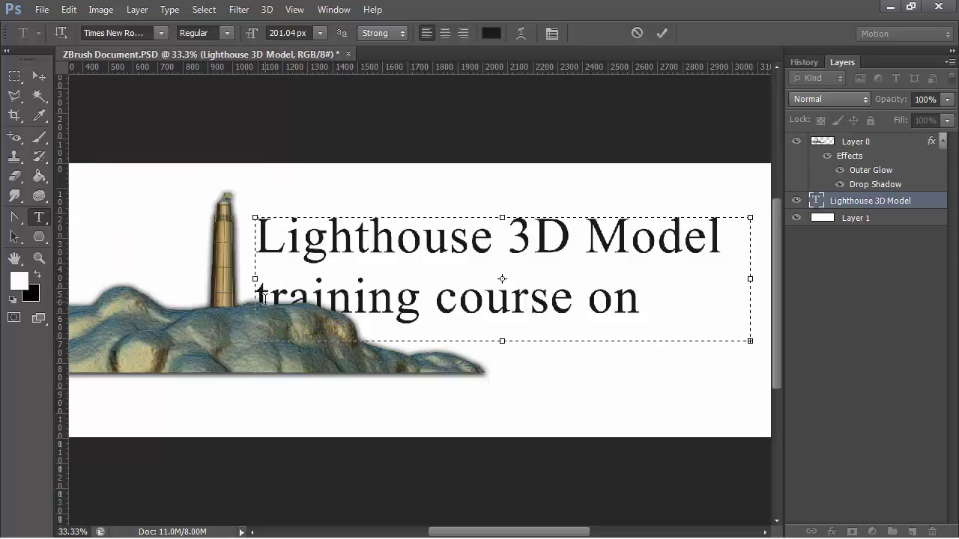
Step: Set the font size of the "training course on Maya and ZBrush" line to 110 px and commit the text
left_click_drag(258, 299, 744, 345)
left_click(320, 33)
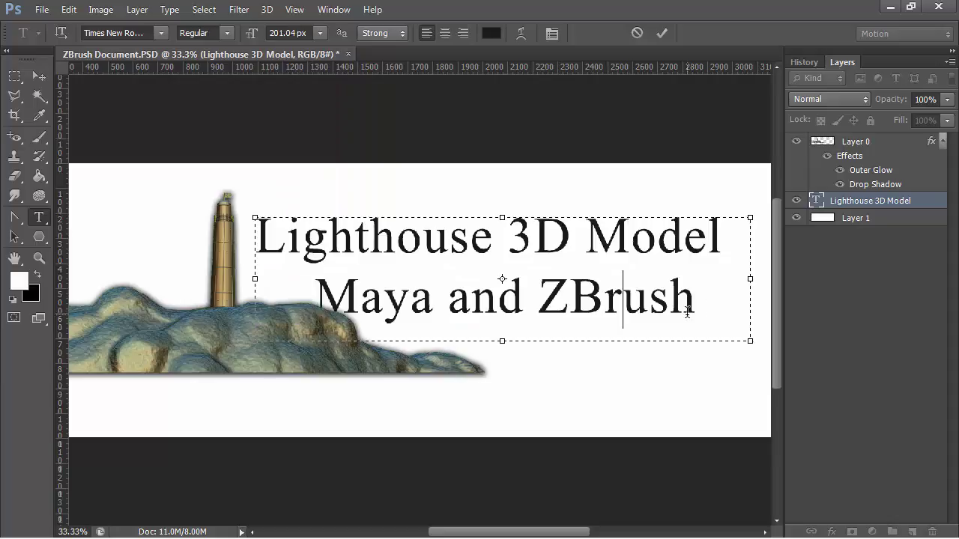
triple_click(622, 300)
left_click(319, 33)
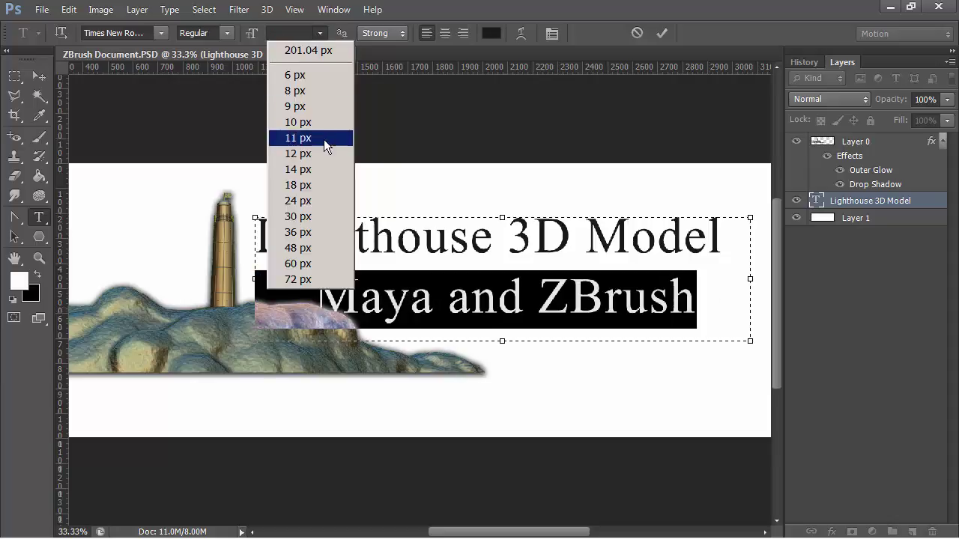
left_click(299, 280)
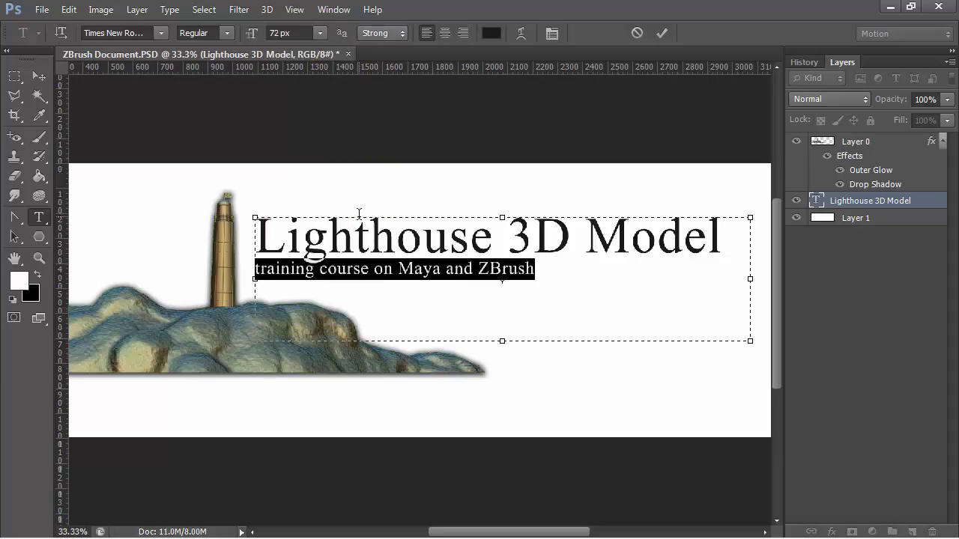
left_click(279, 33)
type("140")
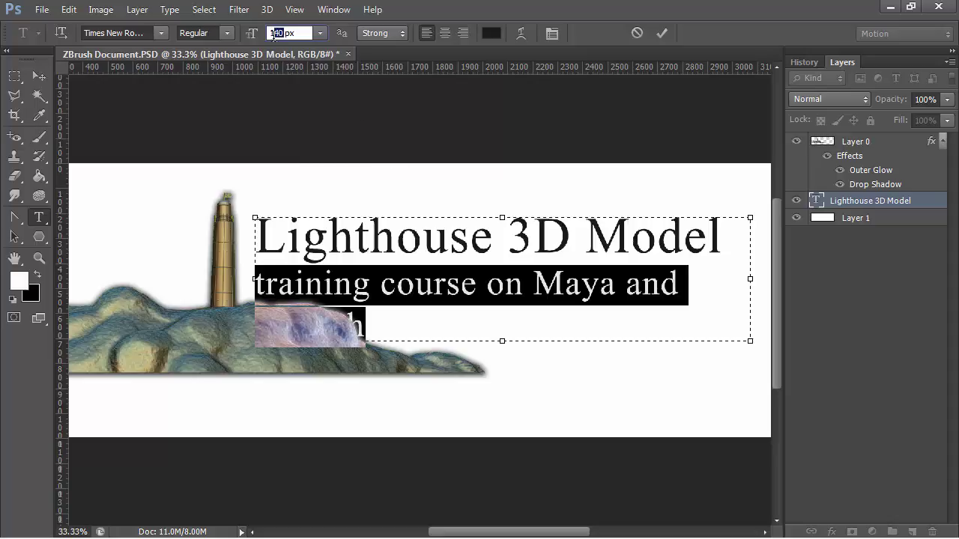
type("1")
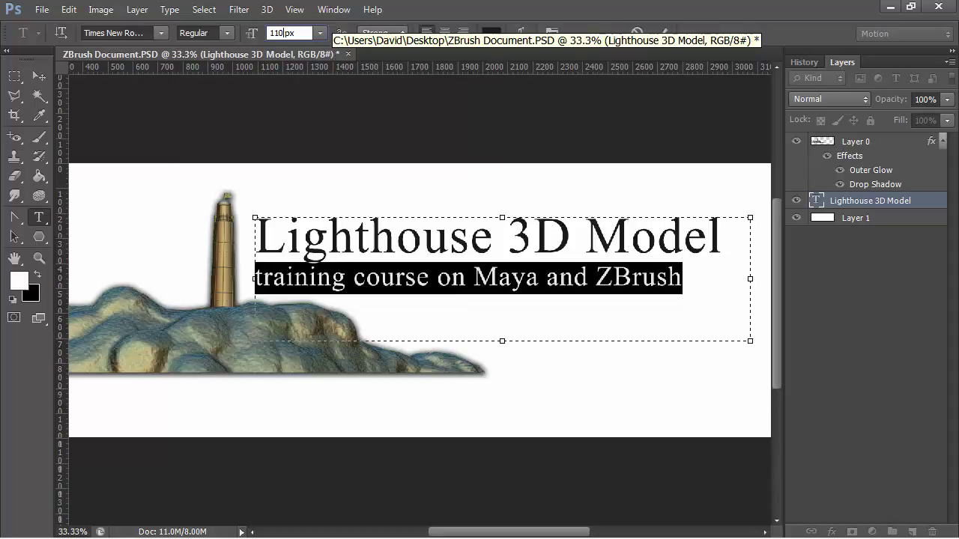
left_click(39, 75)
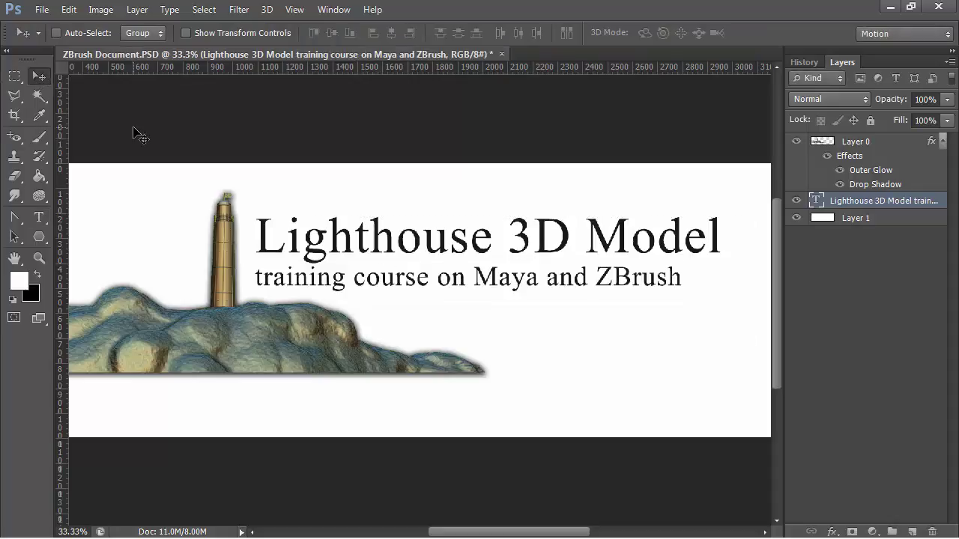
Step: Change the color of the "training course on Maya and ZBrush" line to light gray
left_click(40, 216)
left_click_drag(679, 278, 255, 275)
left_click(491, 33)
left_click(99, 191)
left_click_drag(99, 191, 99, 181)
left_click(480, 101)
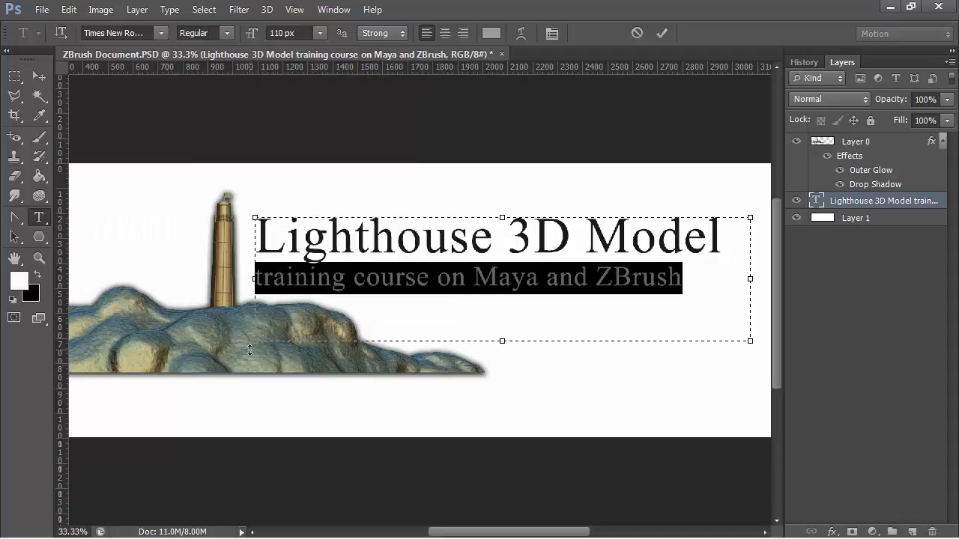
Step: Capitalize the first letter of the subtitle so it reads "Training course on Maya and ZBrush", and commit the text
left_click(261, 278)
left_click_drag(261, 277, 254, 278)
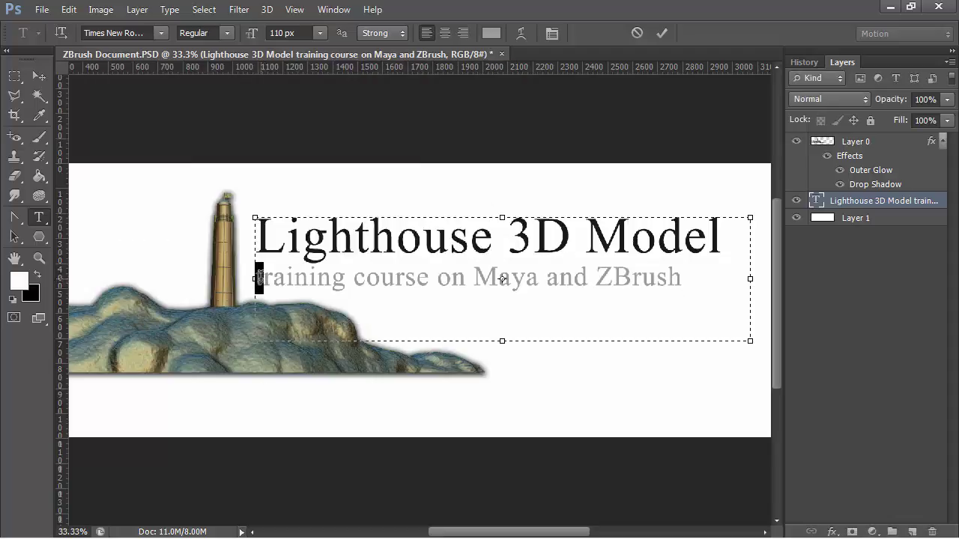
type("T")
left_click(39, 76)
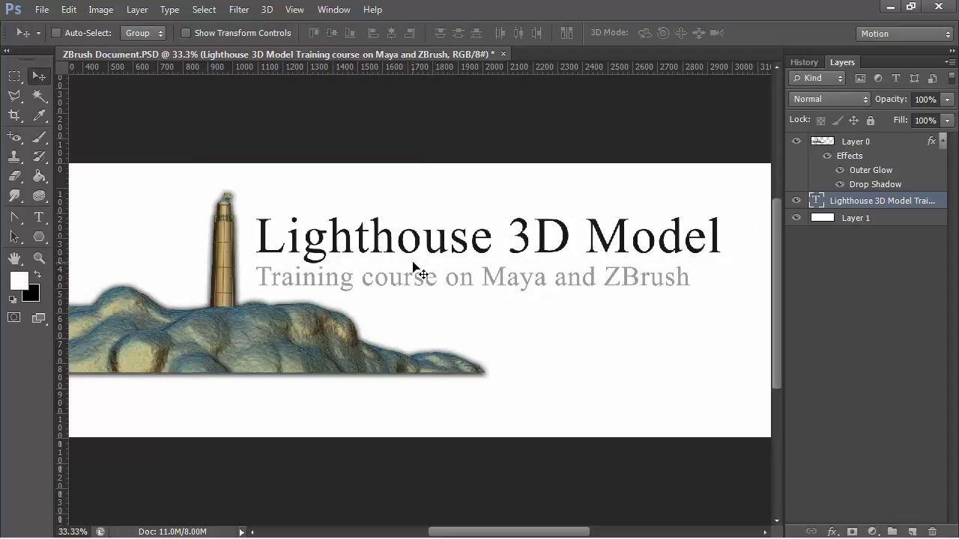
Step: Place the title text directly below the rocks, and shift it together with the lighthouse layer toward the canvas center
key("ctrl+minus")
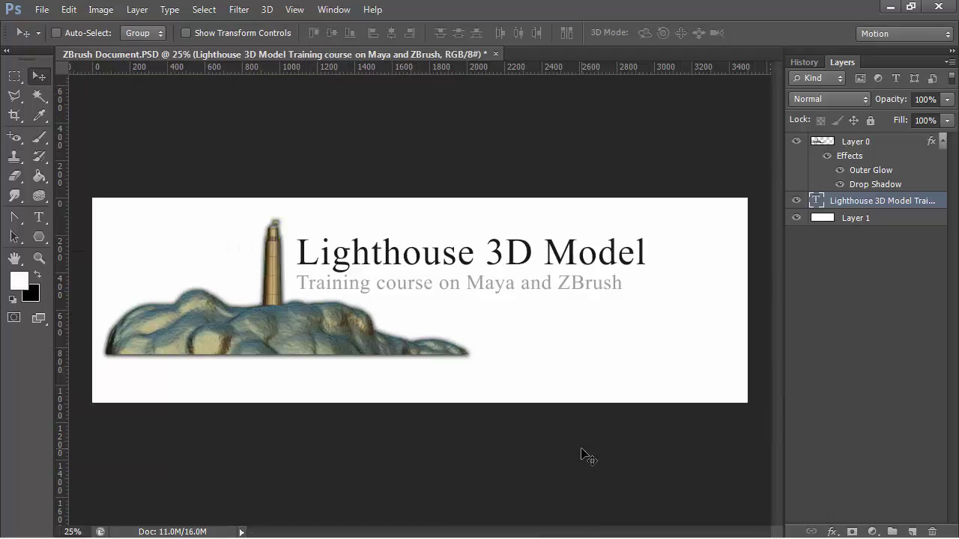
left_click_drag(479, 260, 289, 387)
left_click(824, 143)
left_click_drag(241, 349, 324, 328)
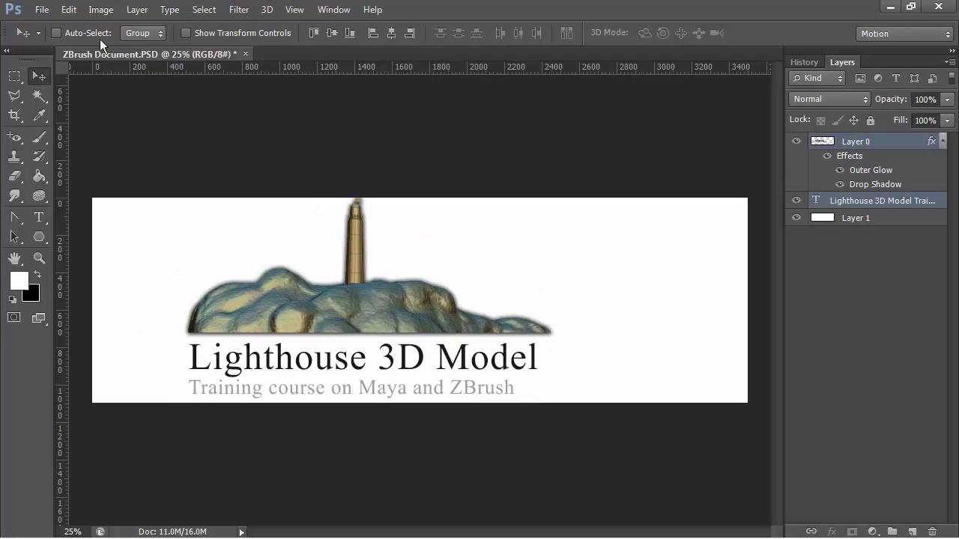
Step: Extend the canvas upward to a height of 2000 pixels, anchoring it at the bottom center
left_click(101, 9)
left_click(127, 148)
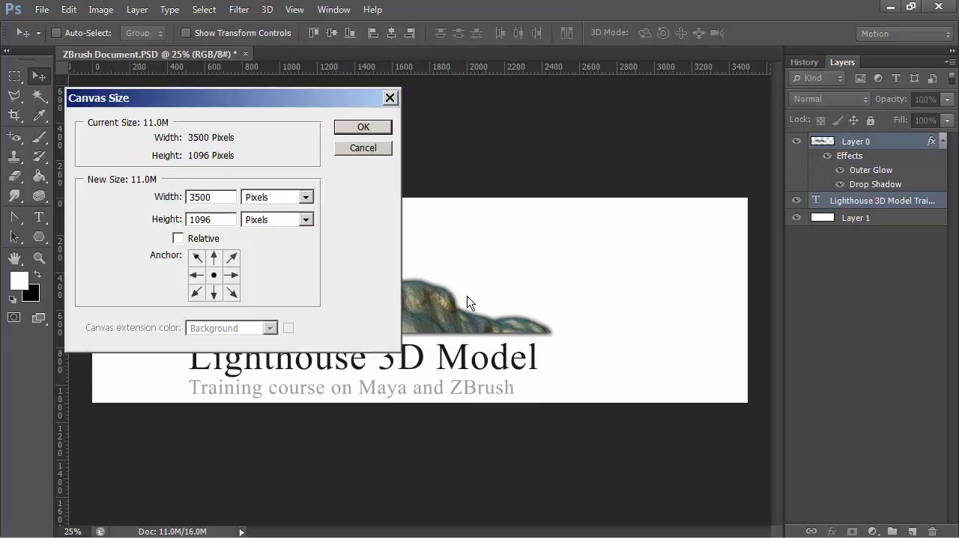
left_click(213, 294)
left_click_drag(217, 222, 193, 234)
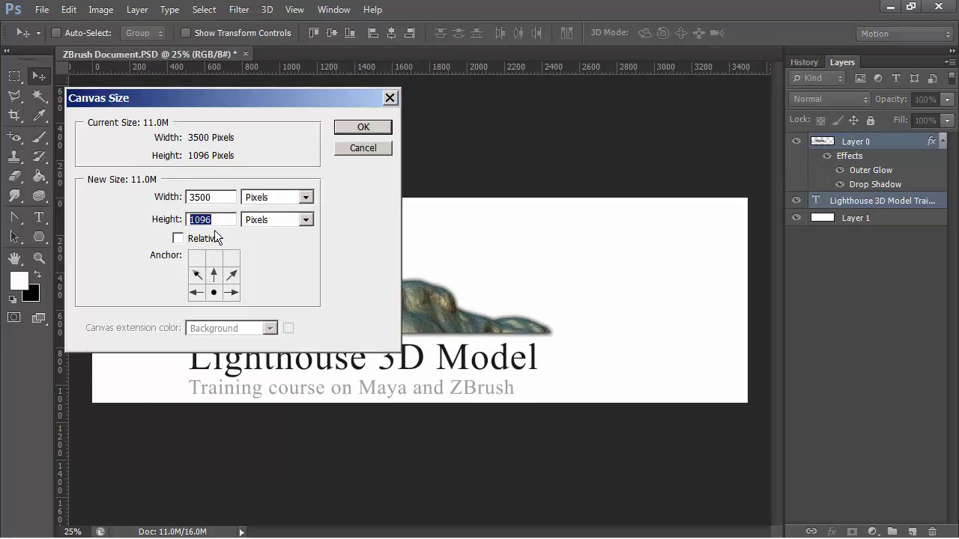
type("2000")
left_click(368, 127)
Step: Fill the transparent upper area of Layer 1 with white using the Paint Bucket
left_click(861, 227)
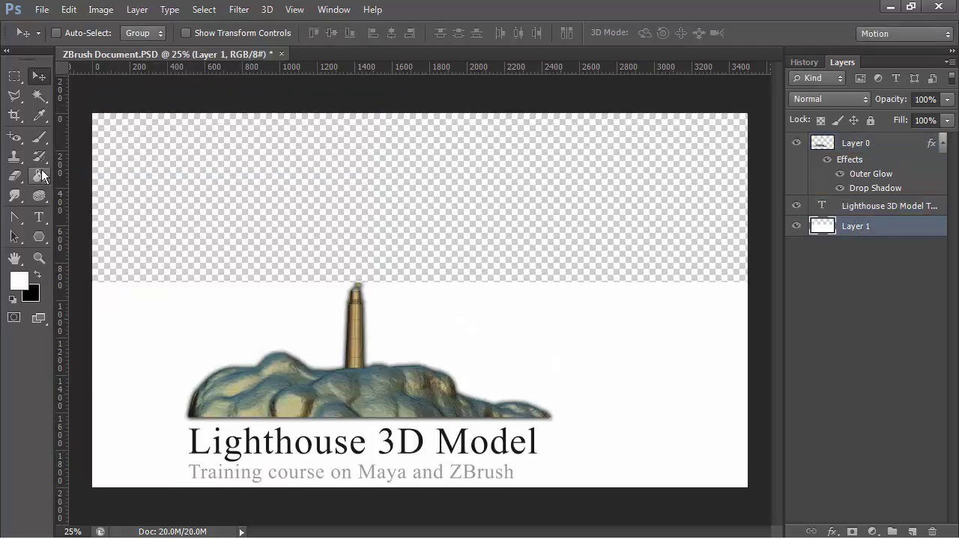
left_click(39, 176)
left_click(213, 210)
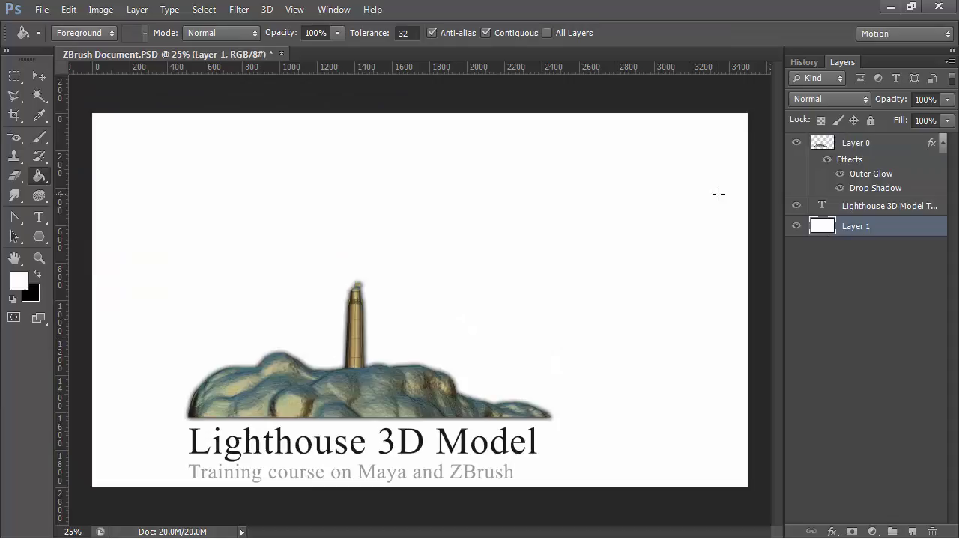
Step: Select the lighthouse and title layers together and move them up to the middle of the canvas
left_click(849, 149)
key("ctrl+minus")
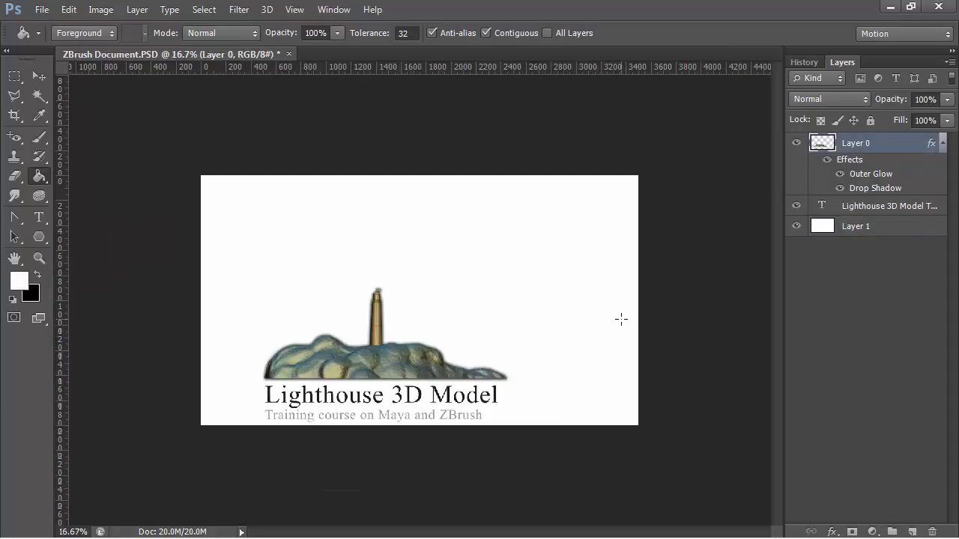
left_click(873, 206, "shift")
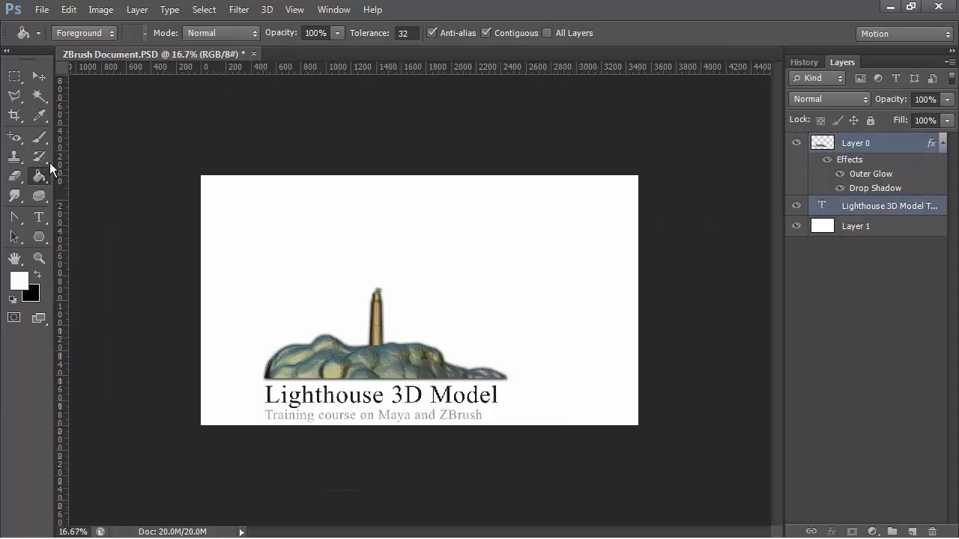
left_click(37, 77)
left_click(843, 207)
left_click(846, 143, "shift")
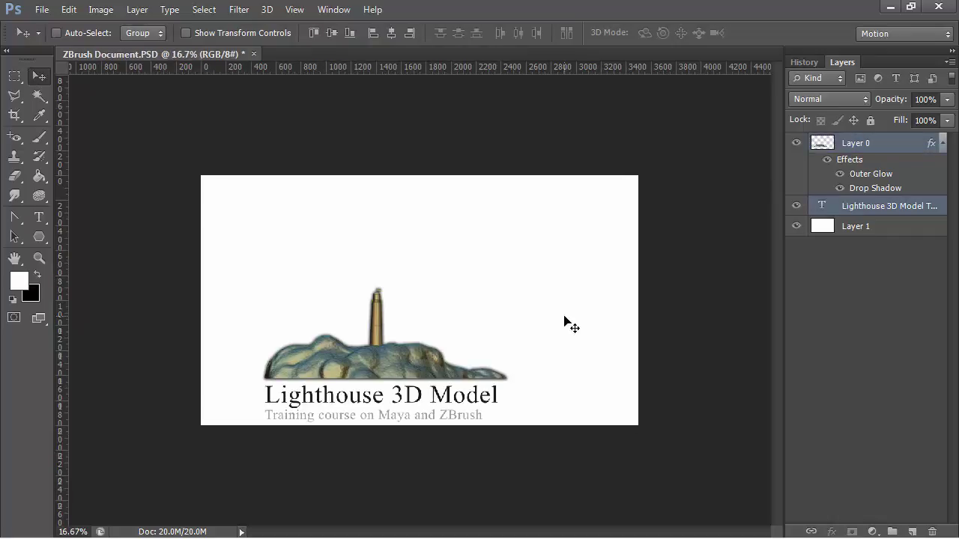
left_click_drag(433, 373, 447, 296)
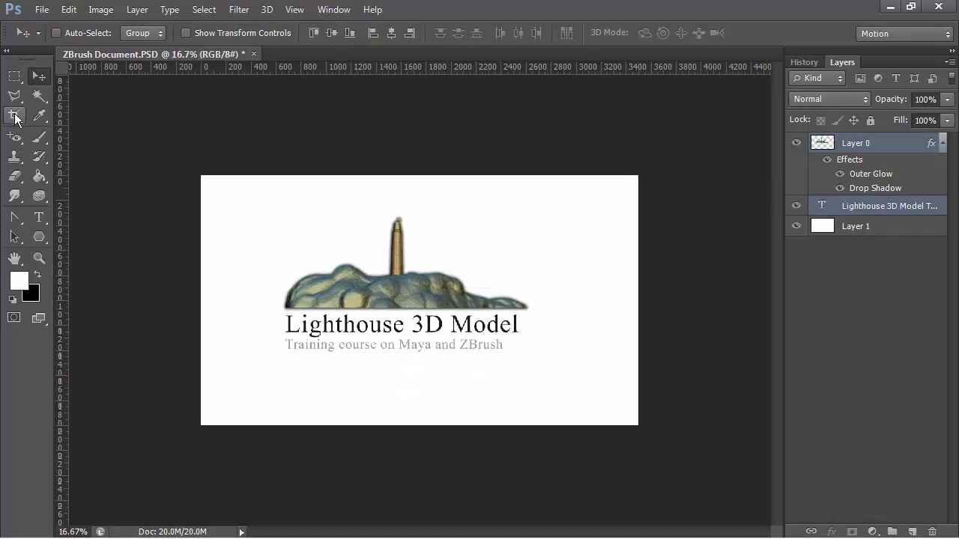
Step: Crop the image closely around the lighthouse and title, leaving a white margin on all sides
left_click(14, 115)
left_click_drag(264, 199, 544, 375)
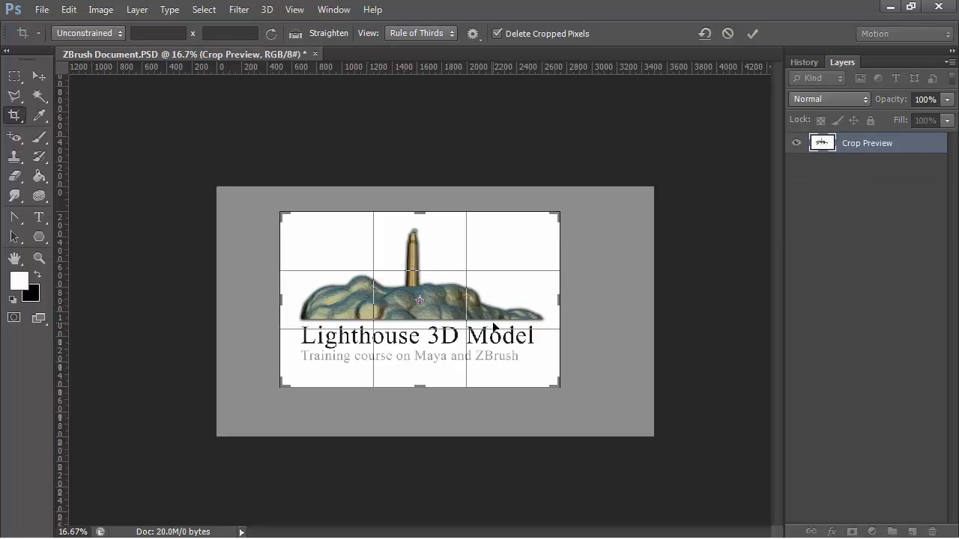
key("Return")
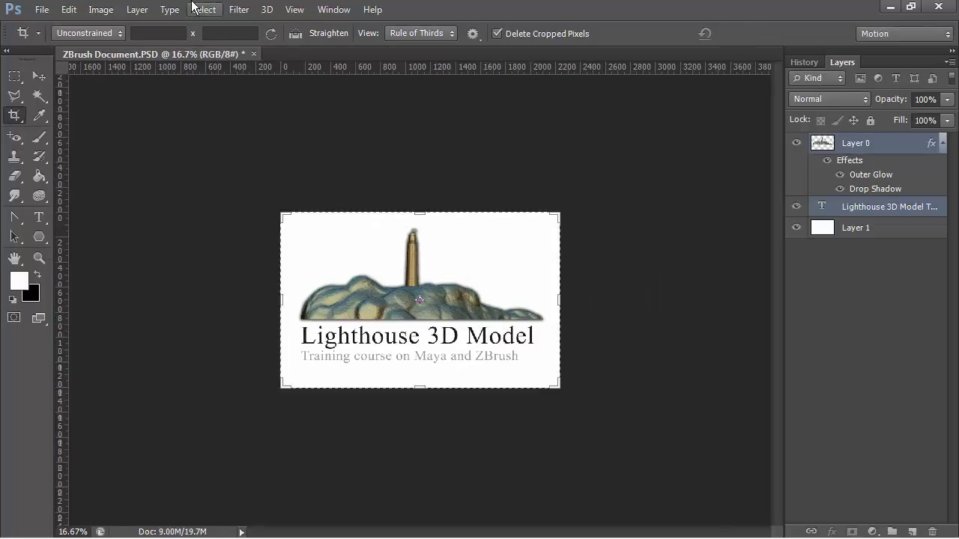
key("ctrl+plus")
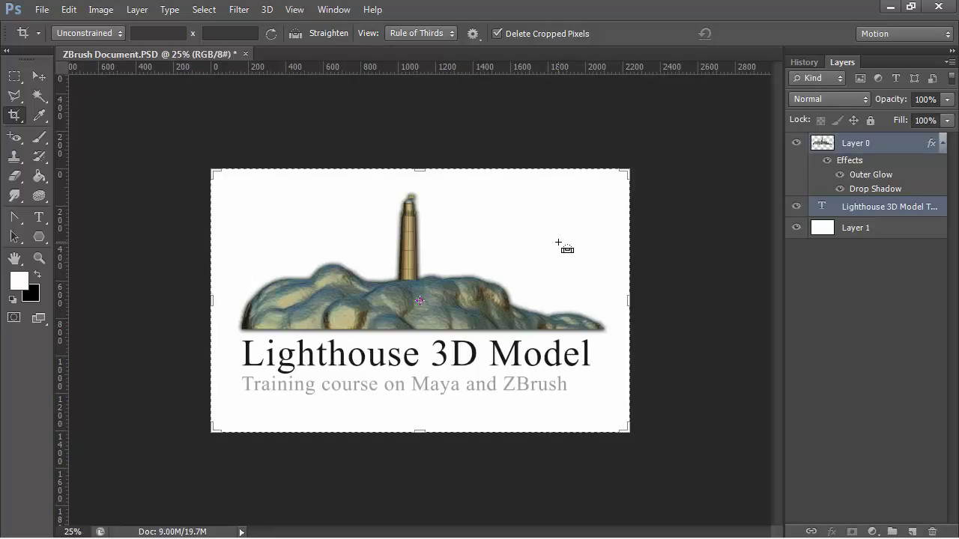
key("ctrl+plus")
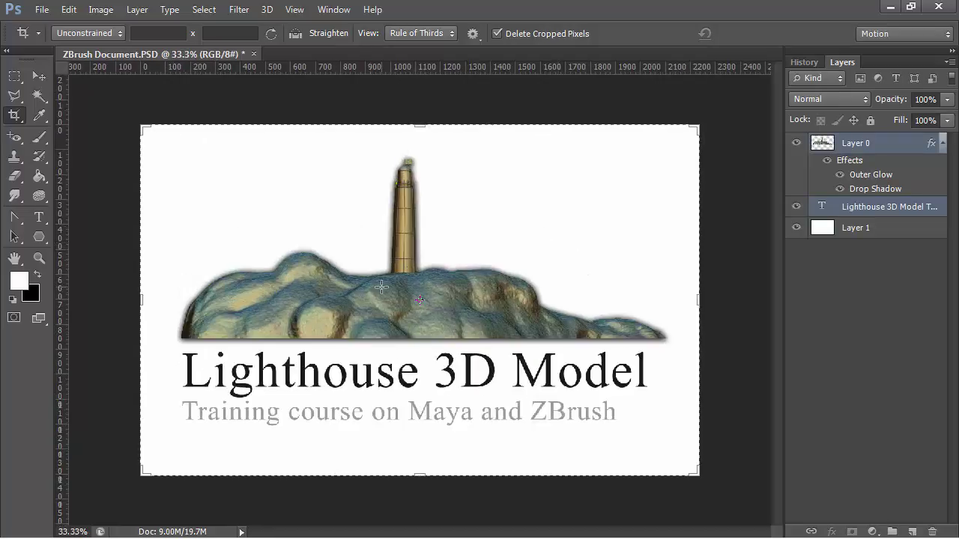